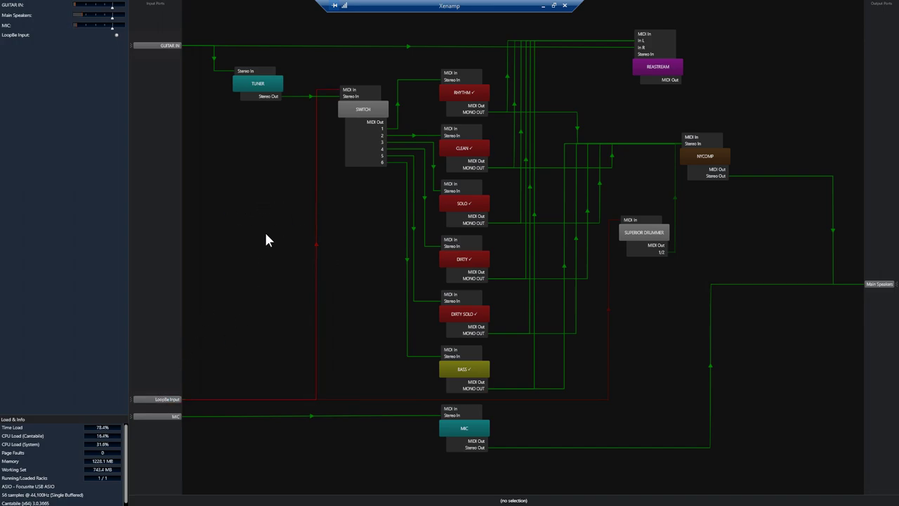
Bring up Task Manager over Cantabile's Xenamp routing rack with Ctrl+Shift+Esc.
key("ctrl+shift+Escape")
Run regedit as a new task and set the Winlogon Shell value to explorer.exe.
left_click(333, 129)
left_click(351, 143)
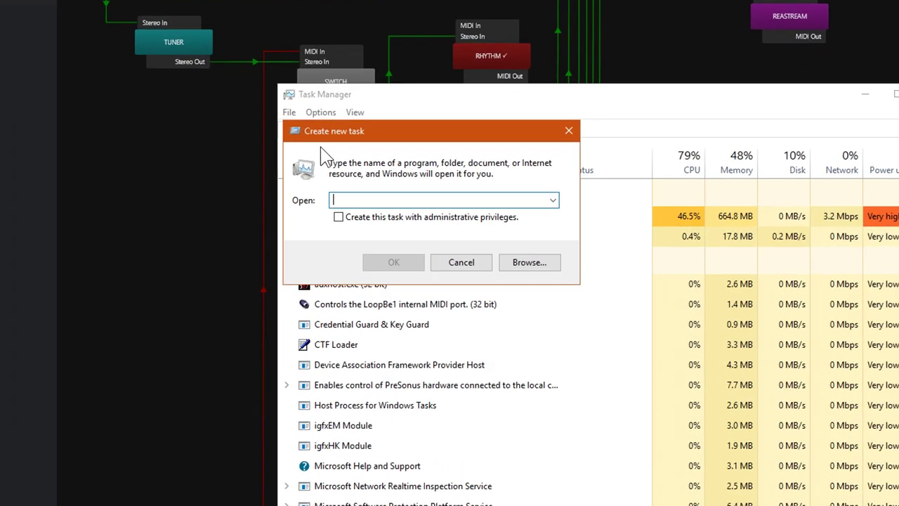
type("REGEDIT")
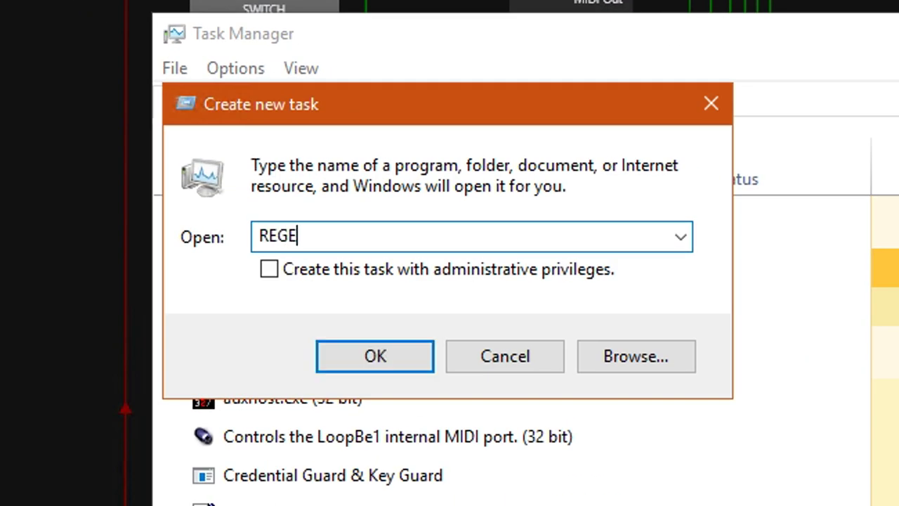
key("Return")
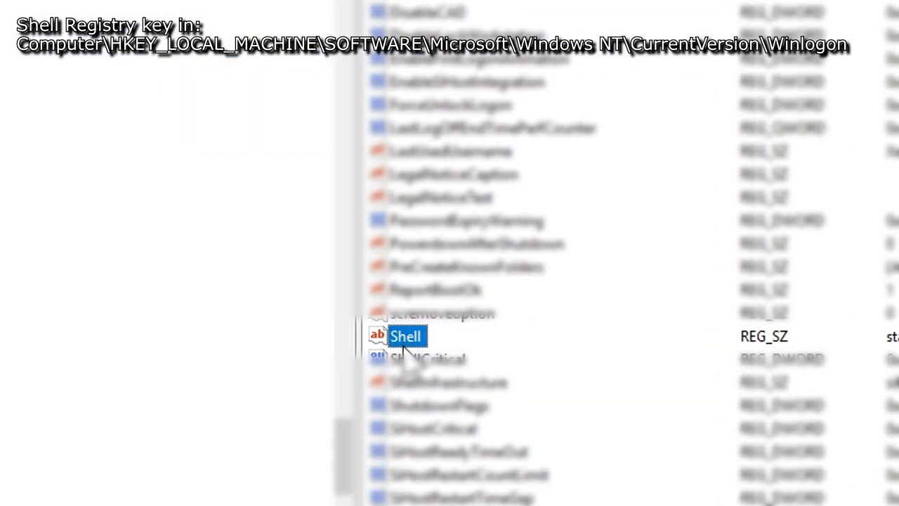
double_click(385, 343)
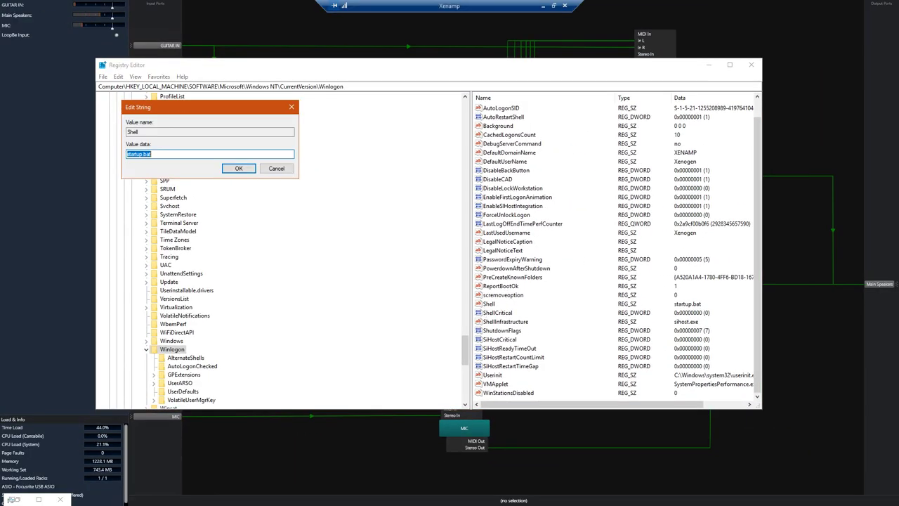
type("explor")
type("er.e")
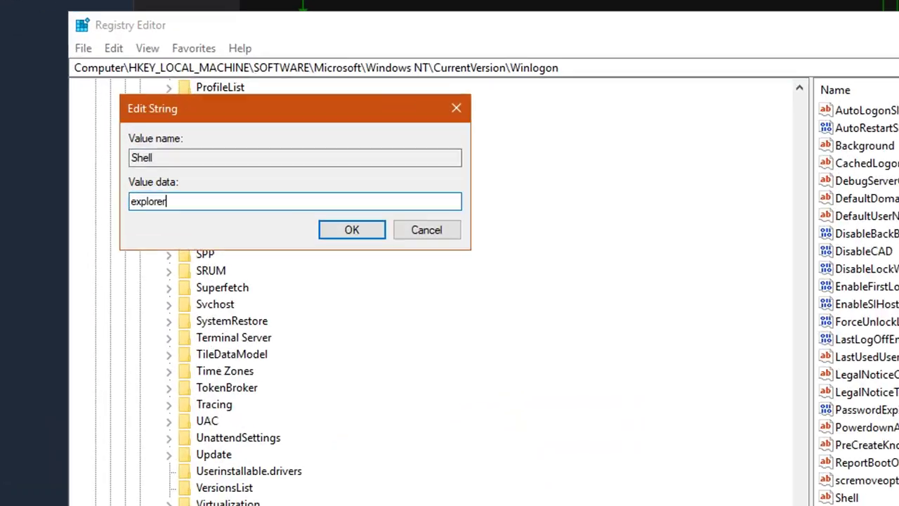
type("xe")
key("Return")
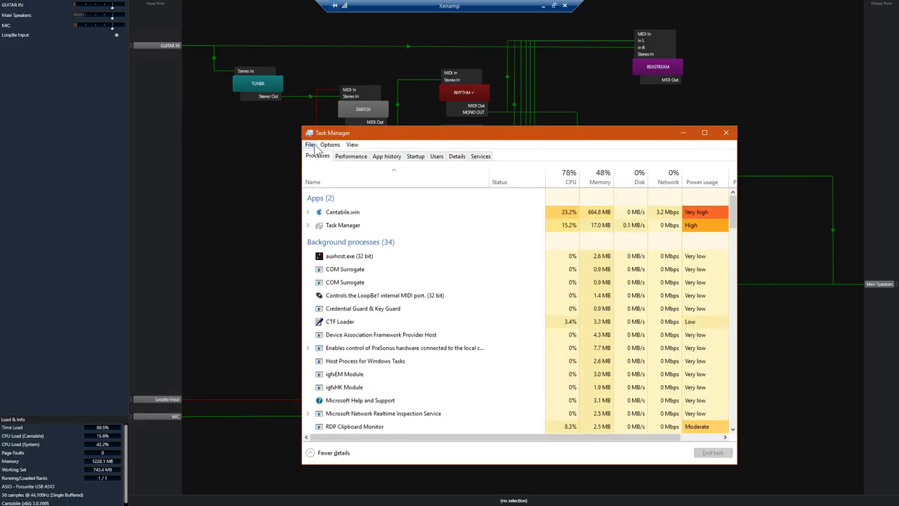
Run a new 'shutdown' restart task to reboot the computer.
left_click(310, 144)
left_click(337, 159)
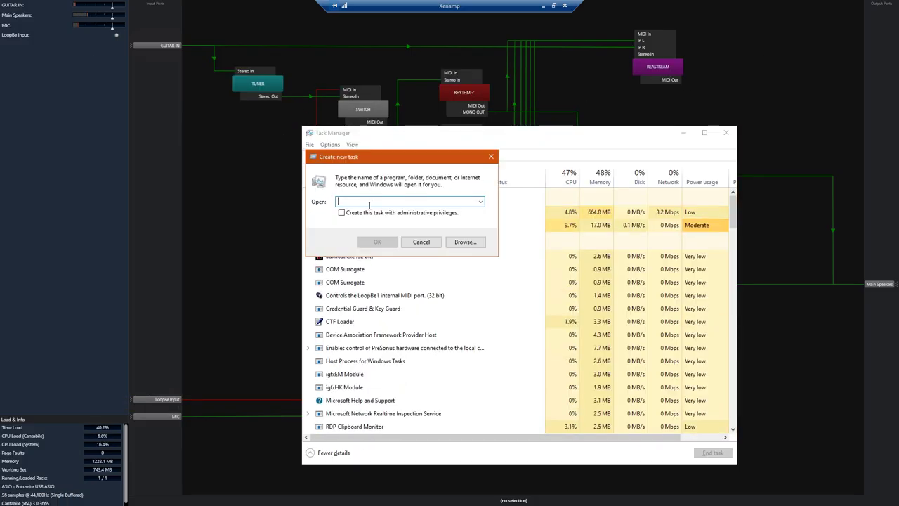
type("shutdownm")
key("BackSpace")
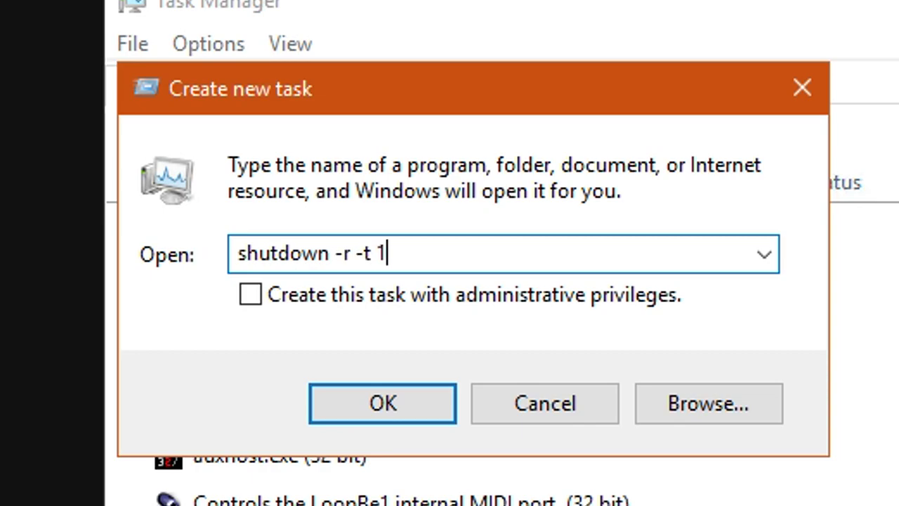
left_click(411, 386)
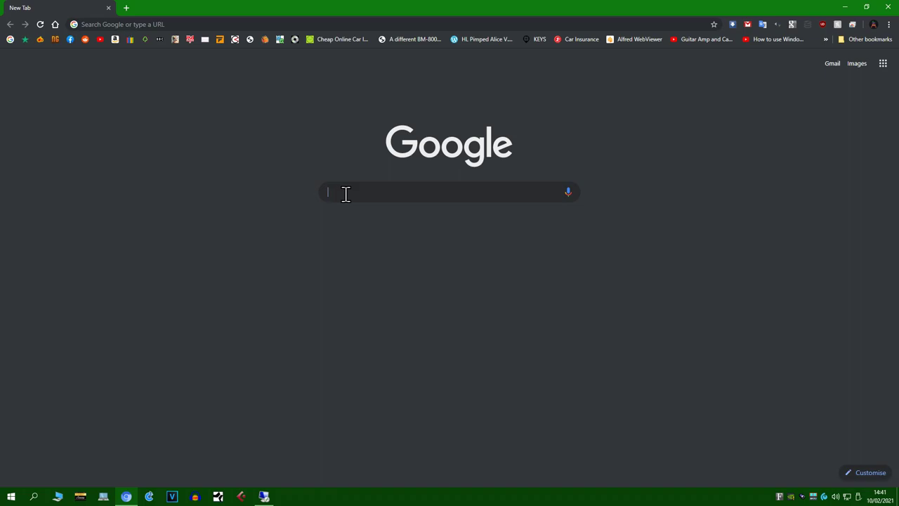
Search Google for 'rtp midi', open the rtpMIDI site, and cancel the installer save.
type("rtp midi")
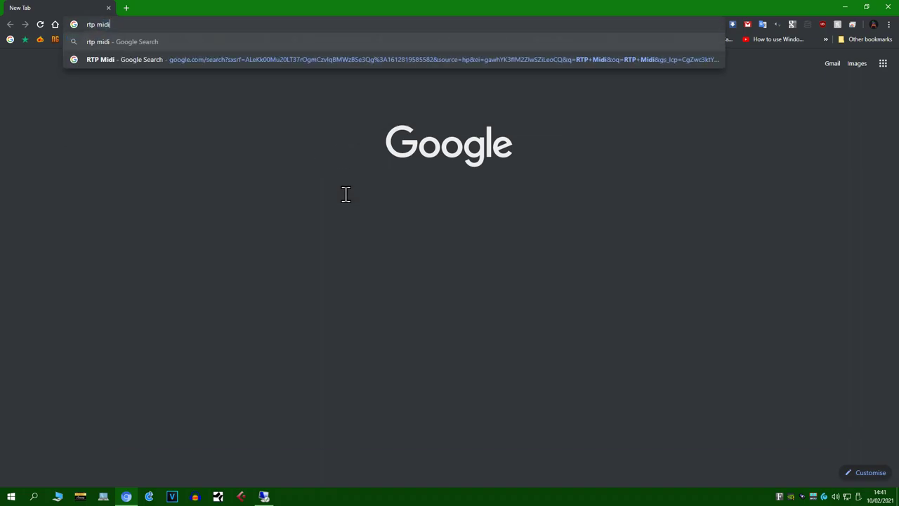
key("Return")
left_click(91, 145)
left_click(589, 167)
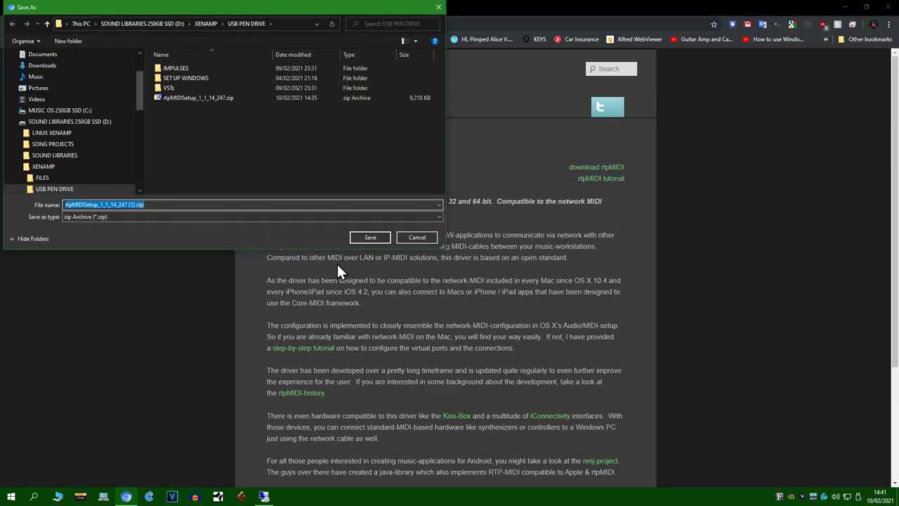
key("Escape")
left_click(10, 24)
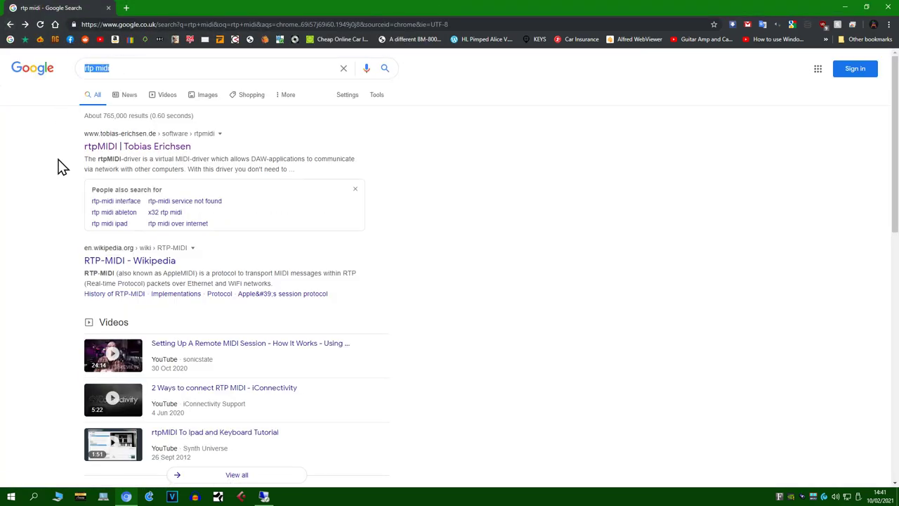
Search 'loopbe' and download setuploopbe1.exe from the nerds.de LoopBe1 download page.
type("loopbe")
key("Return")
left_click(113, 161)
left_click(29, 214)
scroll(260, 295, "down", 2)
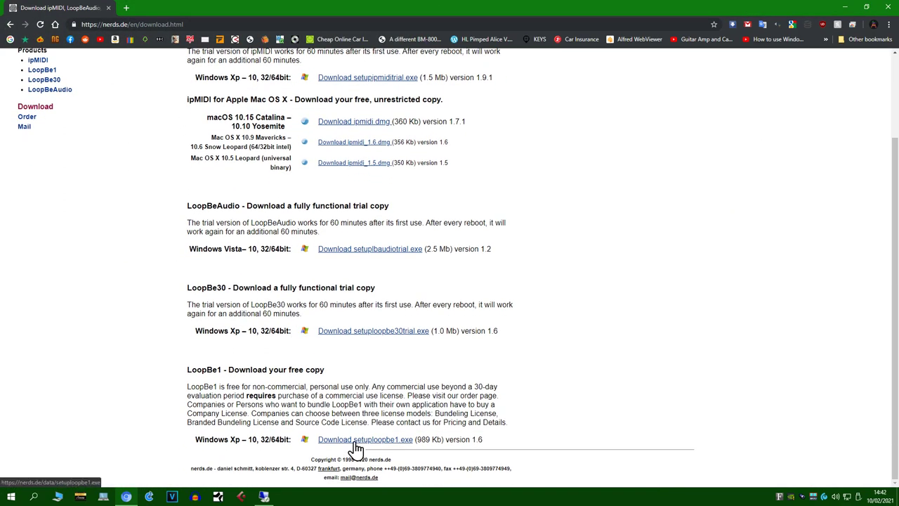
left_click(357, 441)
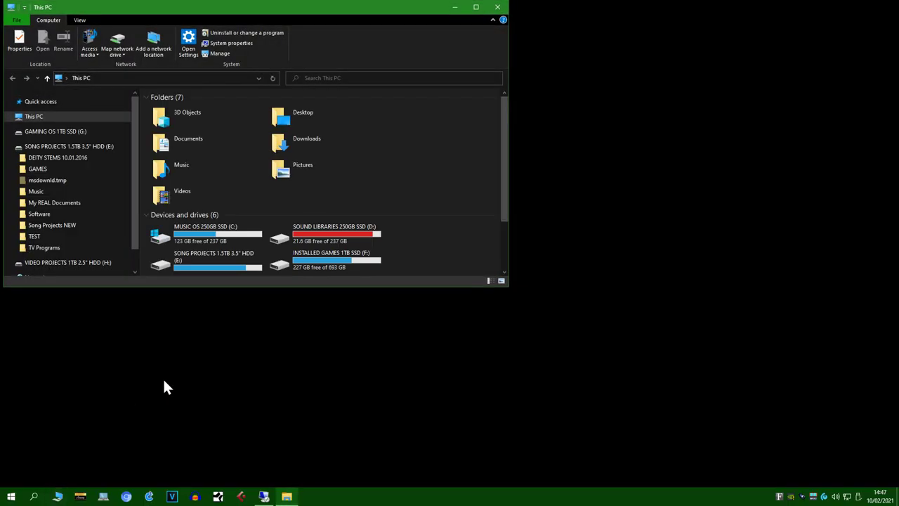
On the SOUND LIBRARIES drive D:, extract the rtpMIDISetup zip and launch its setup.
scroll(295, 179, "down", 3)
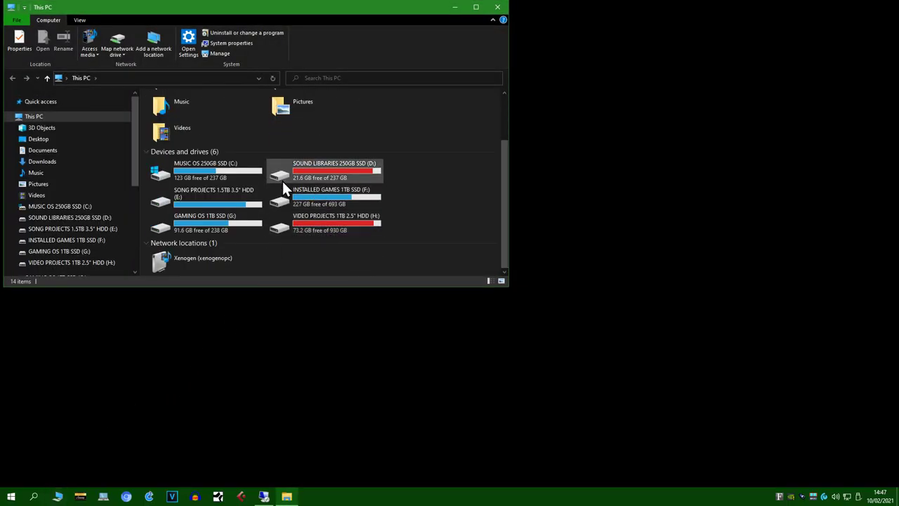
double_click(295, 179)
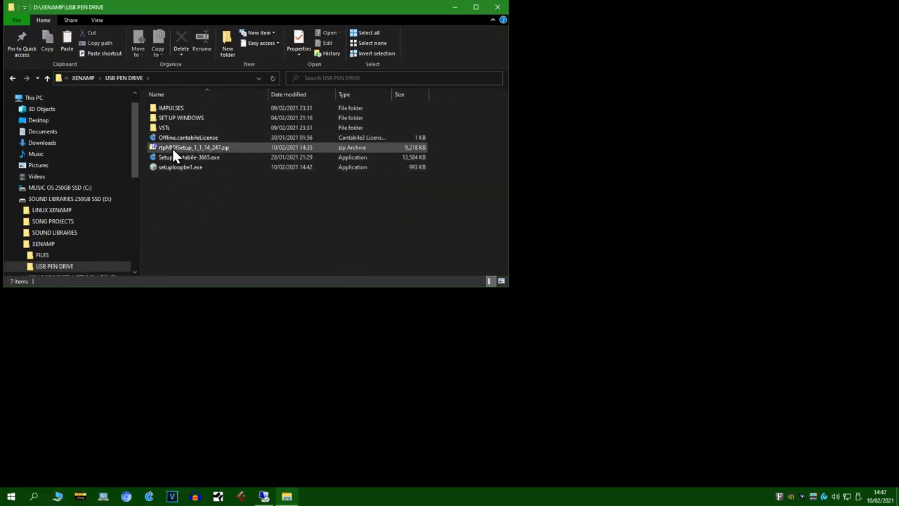
right_click(172, 148)
mouse_move(196, 164)
left_click(351, 200)
double_click(176, 179)
double_click(180, 110)
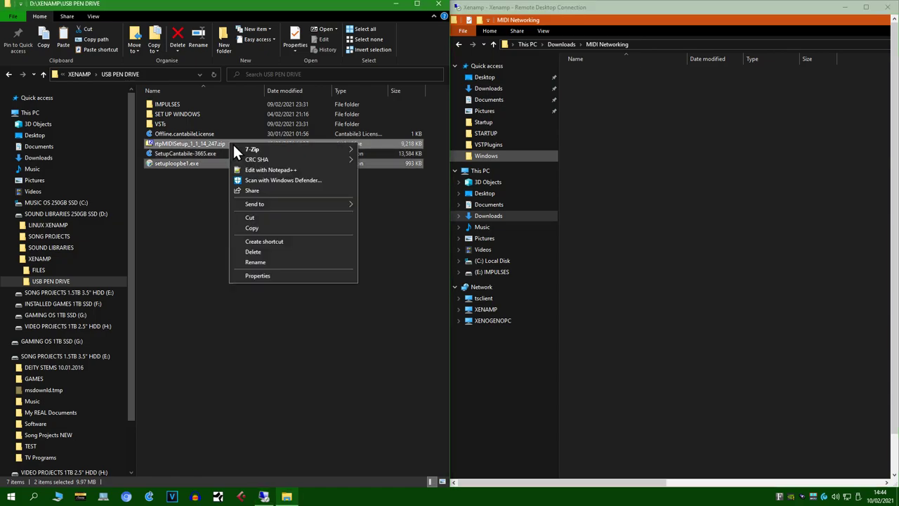
Copy the rtpMIDI zip and LoopBe1 installer into the remote MIDI Networking folder.
left_click(252, 232)
key("ctrl+v")
double_click(718, 22)
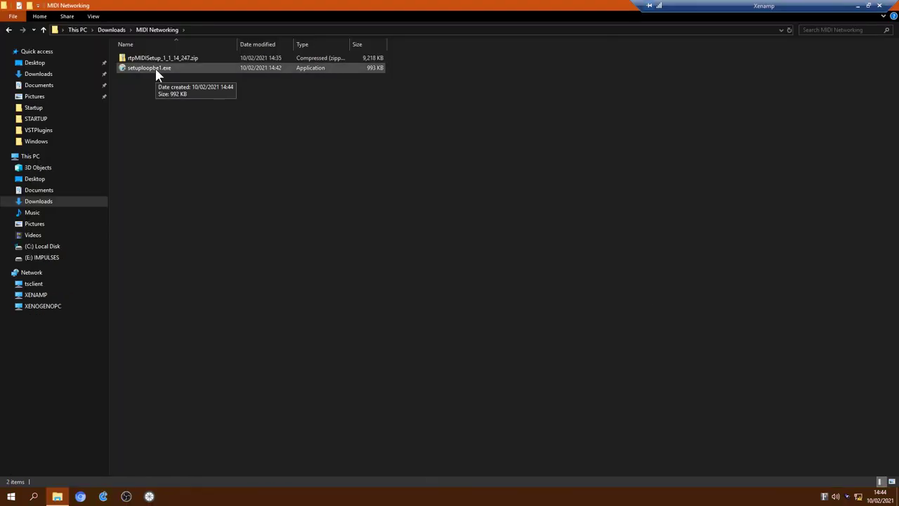
Run the LoopBe1 installer through licence and location steps, acknowledging the aborted-installation message.
double_click(155, 68)
left_click(883, 421)
left_click(501, 322)
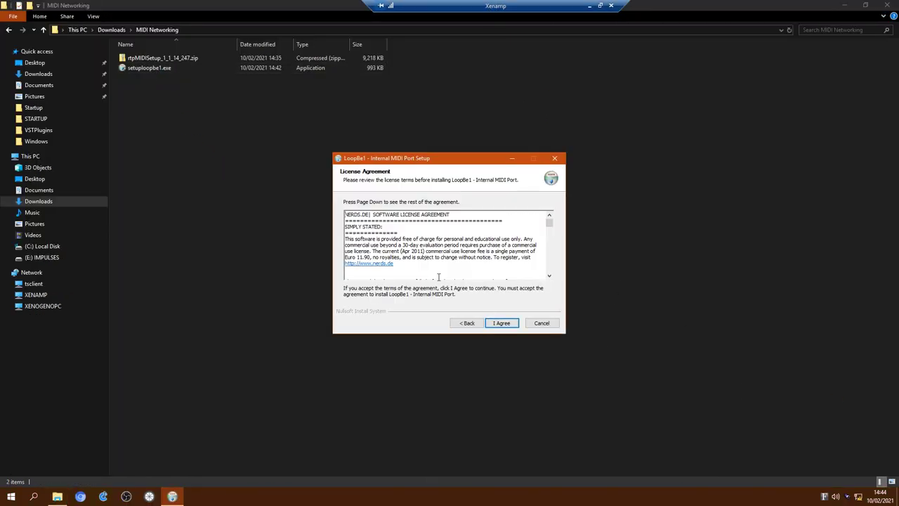
left_click(501, 322)
left_click(501, 322)
left_click(501, 322)
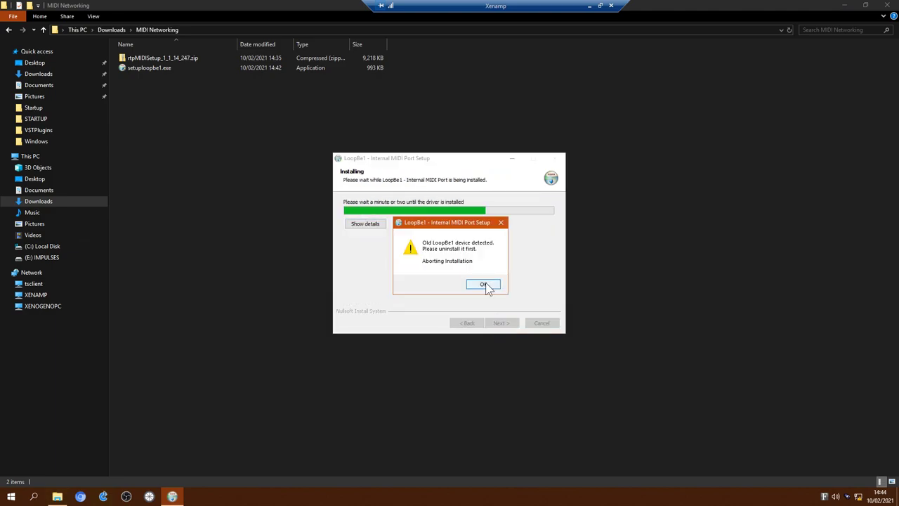
left_click(483, 284)
Extract All from the rtpMIDI zip in MIDI Networking and launch rtpMIDISetup.exe.
right_click(186, 69)
left_click(207, 89)
left_click(533, 338)
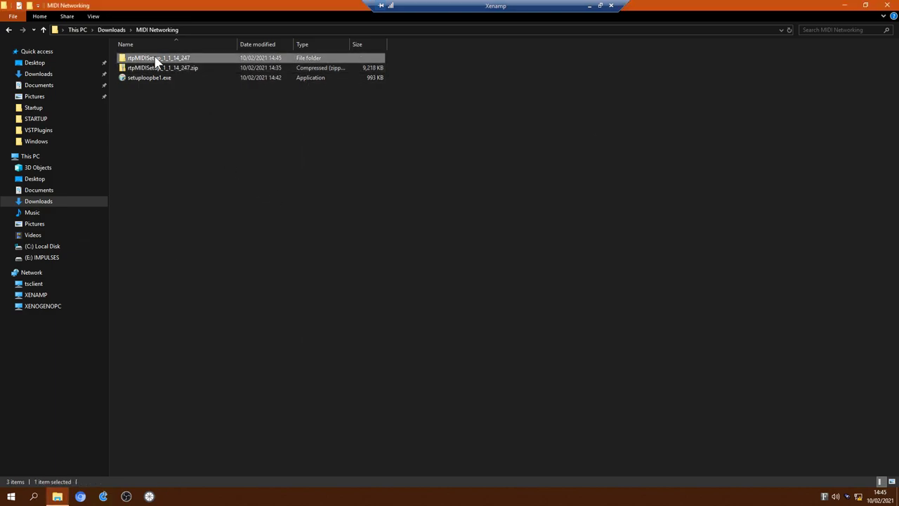
double_click(154, 57)
double_click(148, 57)
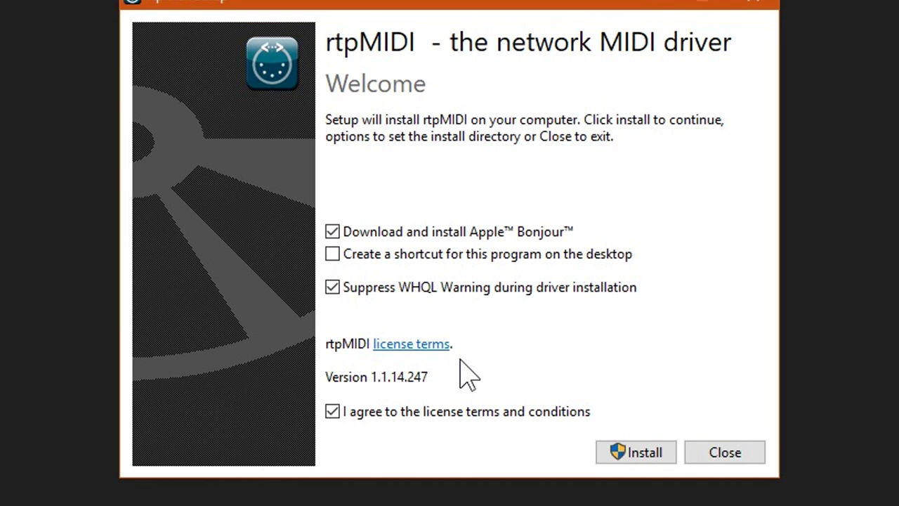
Install rtpMIDI with Bonjour Print Services, turning off automatic Apple updates, and close the installer.
left_click(635, 452)
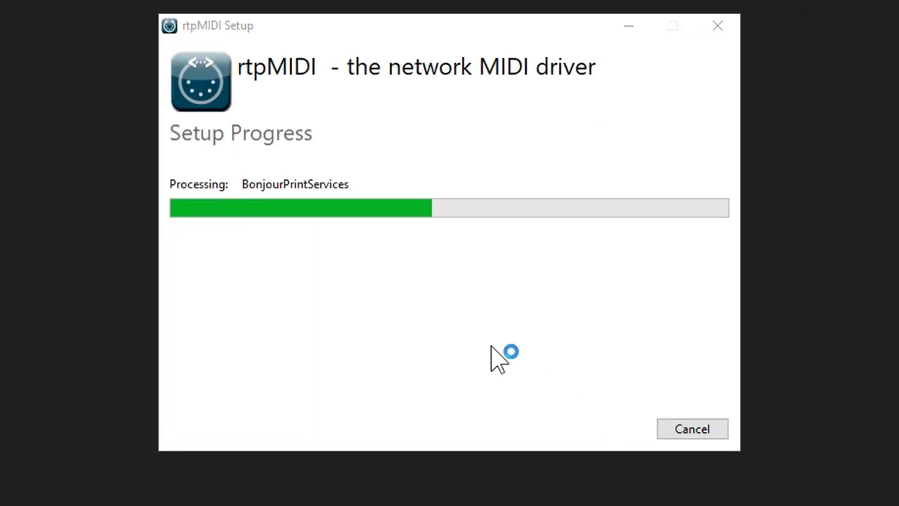
left_click(552, 395)
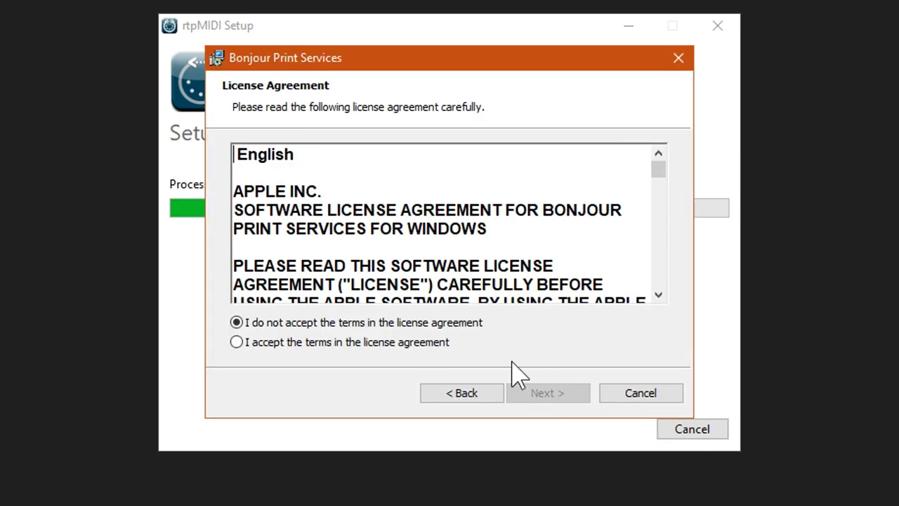
left_click(355, 342)
left_click(551, 394)
left_click(551, 395)
left_click(385, 177)
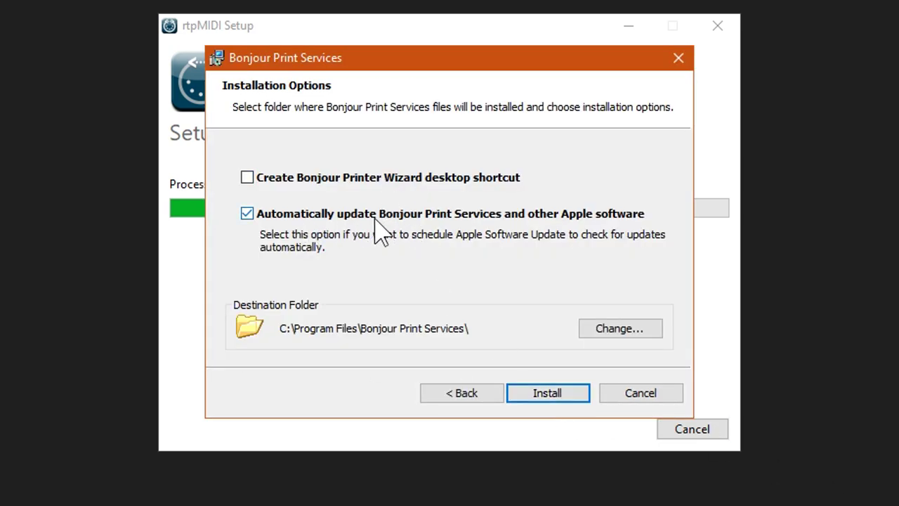
left_click(375, 216)
left_click(537, 397)
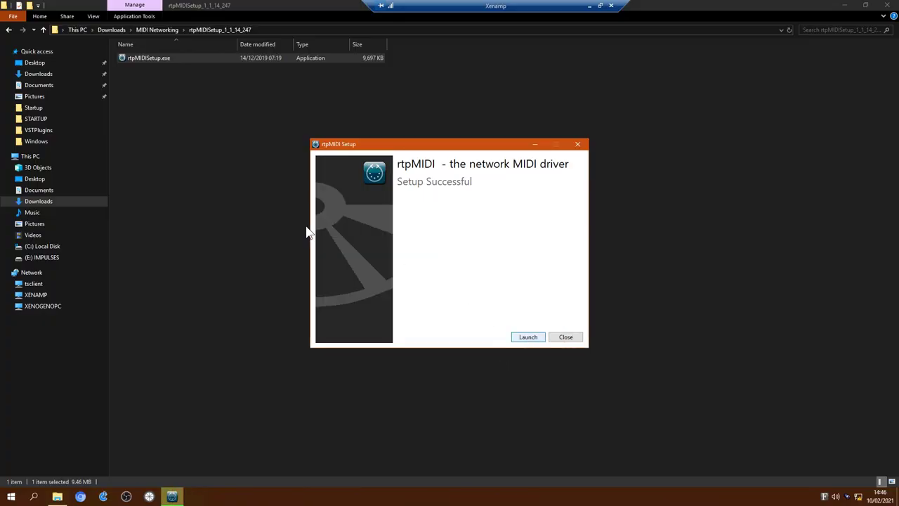
key("Return")
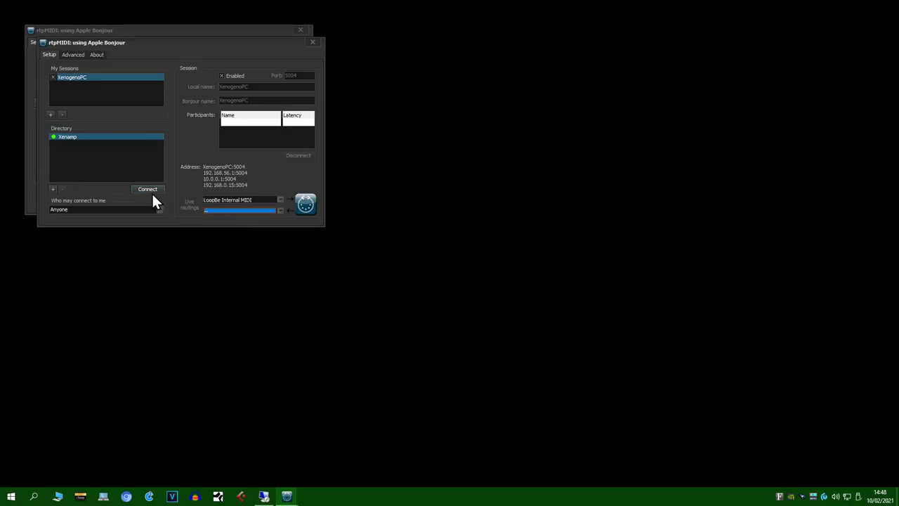
Connect to the Xenamp session from the rtpMIDI Directory so it joins Participants.
left_click(150, 188)
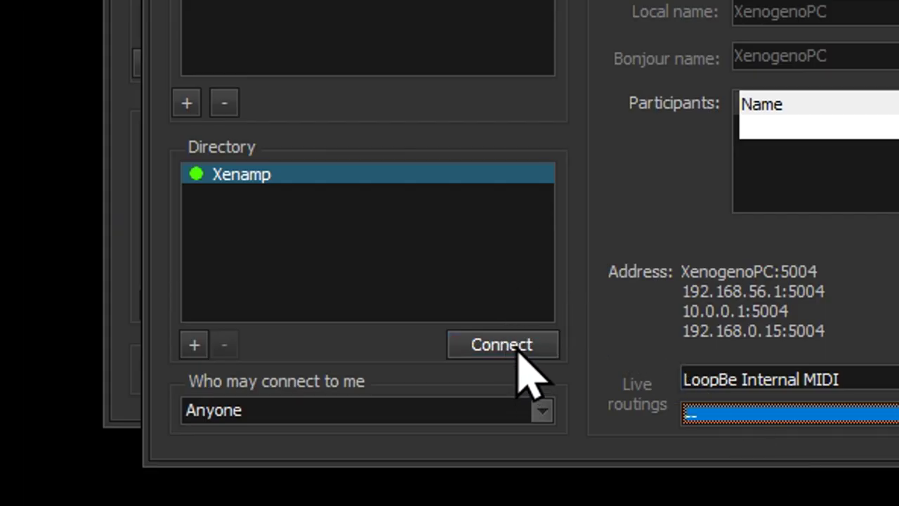
left_click(516, 344)
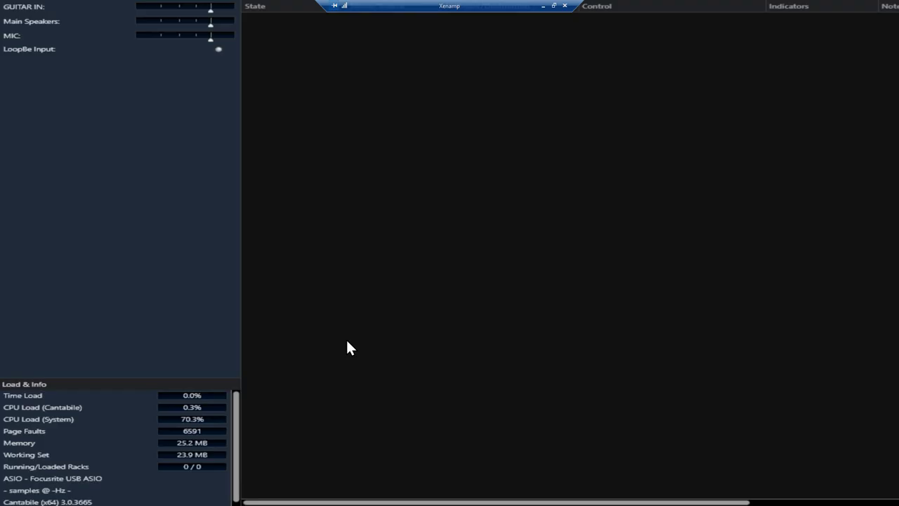
Open Task Manager and scroll through the Background processes list.
key("ctrl+shift+Escape")
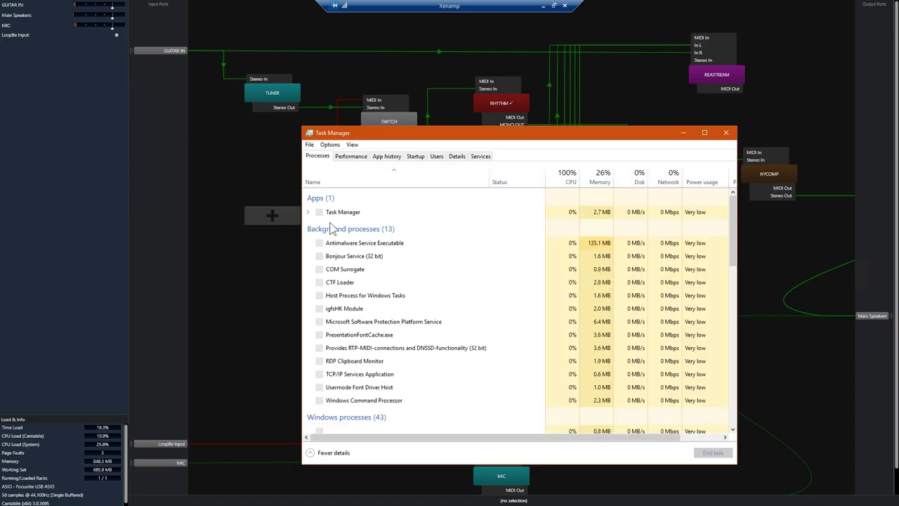
scroll(361, 288, "down", 3)
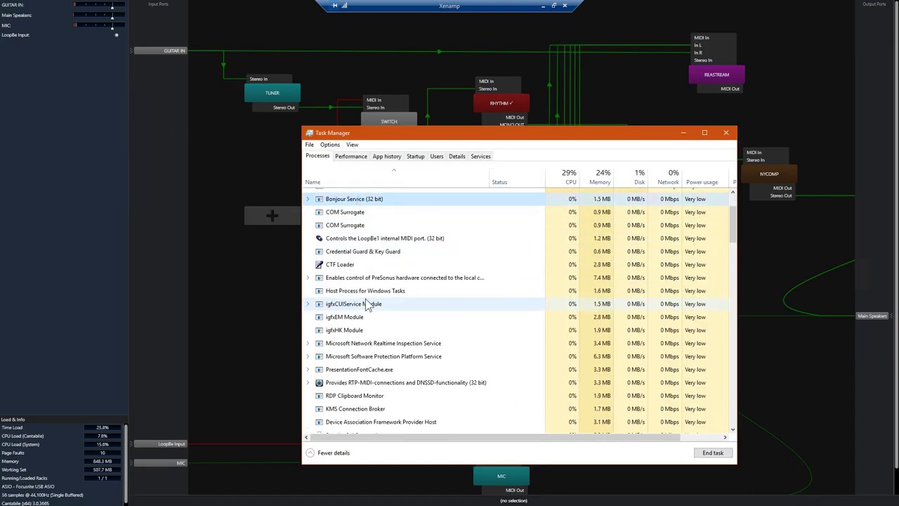
scroll(408, 330, "down", 1)
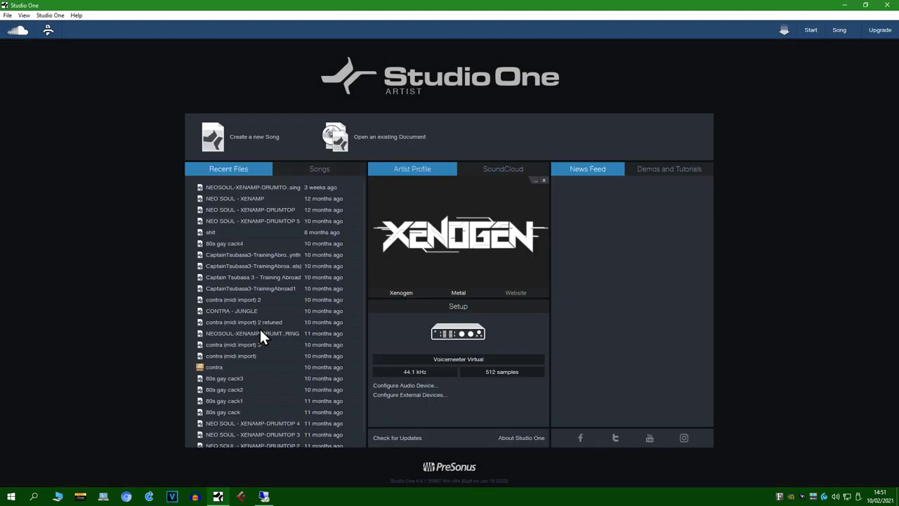
Create a new song with a DRUMS HUMANIZED instrument track whose input is None.
left_click(275, 140)
left_click(501, 368)
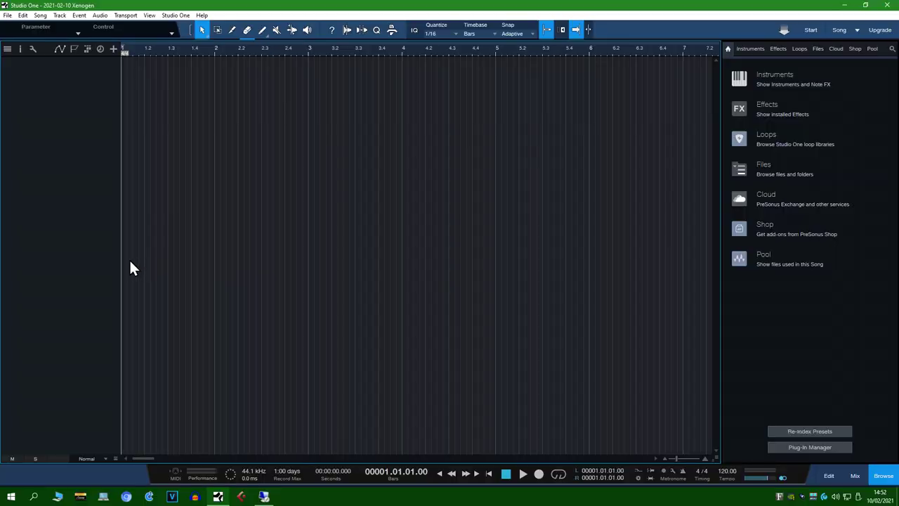
double_click(118, 211)
left_click(443, 261)
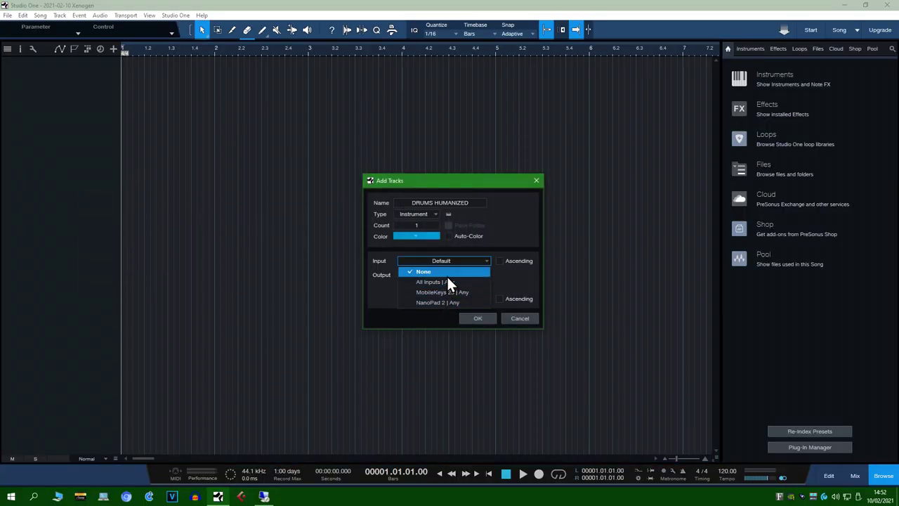
left_click(447, 272)
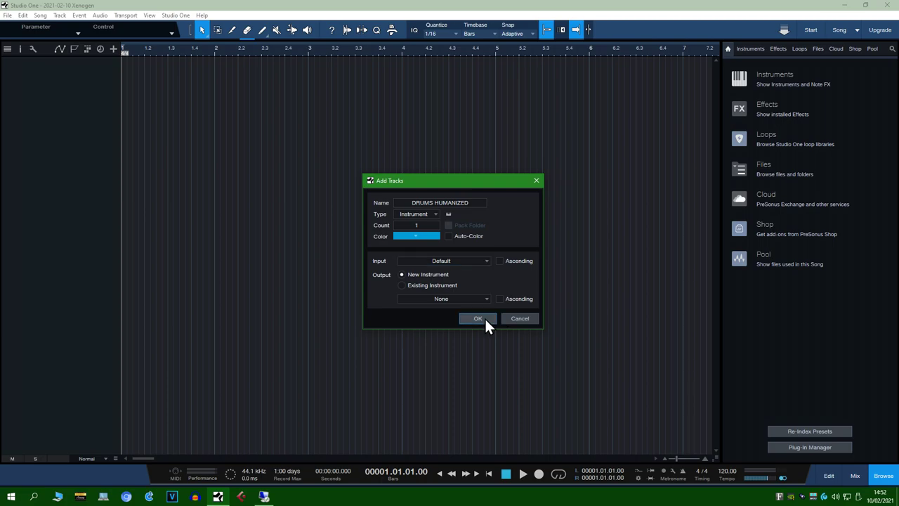
left_click(483, 319)
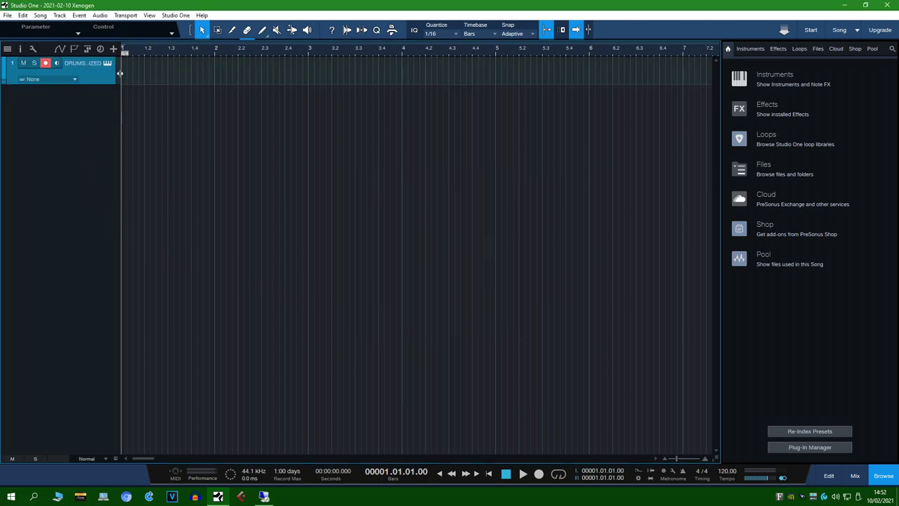
Route the DRUMS HUMANIZED track to the LoopBe loopback MIDI port and mark bar 1.
left_click(59, 81)
left_click(45, 129)
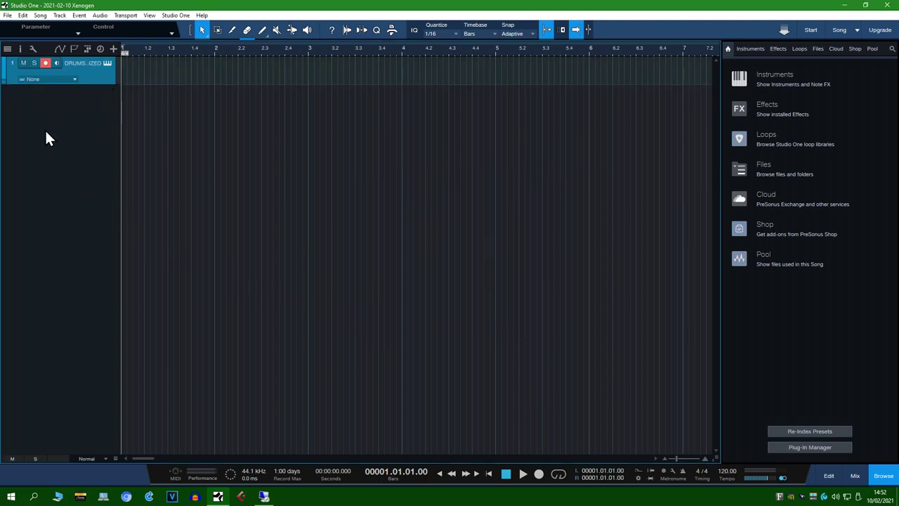
left_click(44, 78)
left_click_drag(132, 47, 216, 46)
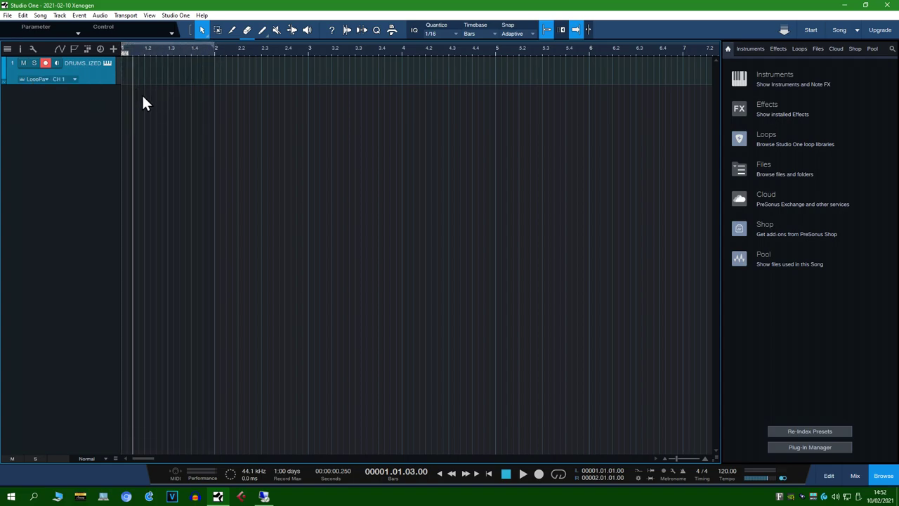
key("alt+e")
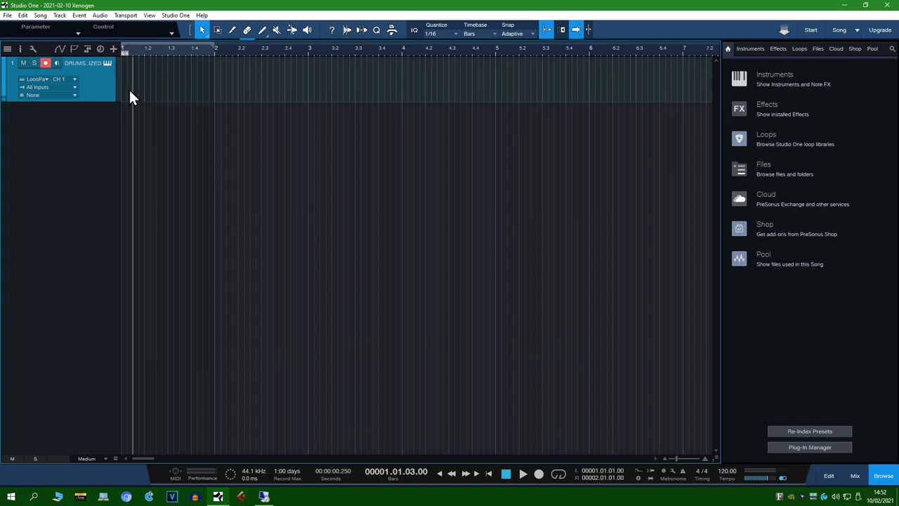
Paint a one-bar part, draw a zigzag line of drum notes, and play it back.
right_click(130, 89)
left_click(161, 142)
left_click_drag(120, 84, 196, 126)
key("1")
key("F2")
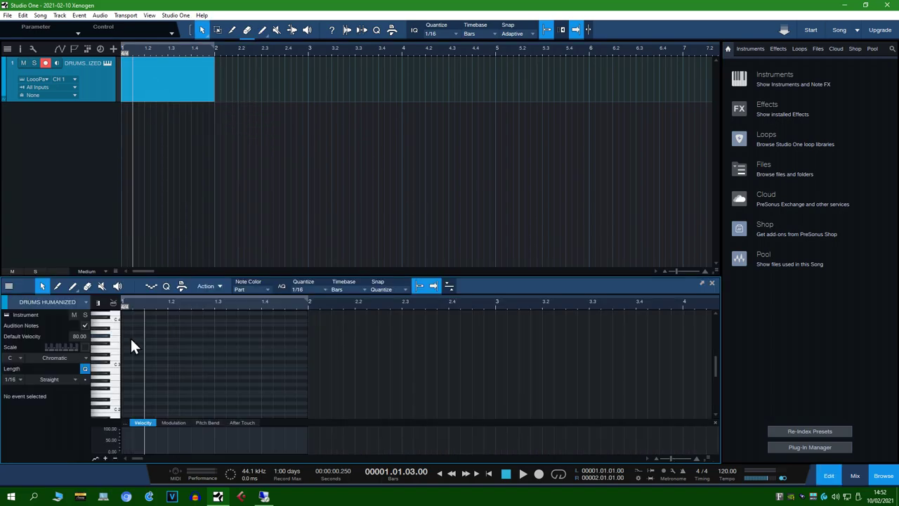
mouse_move(130, 339)
left_mouse_down()
mouse_move(173, 369)
mouse_move(300, 358)
left_mouse_up()
key("space")
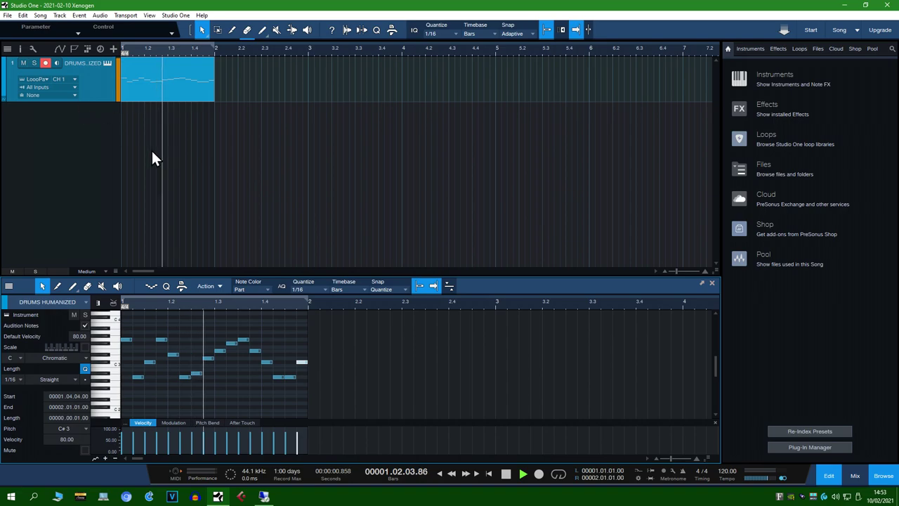
left_click(711, 282)
In Cantabile, select the SUPERIOR DRUMMER node and check its options menu without changes.
left_click(263, 497)
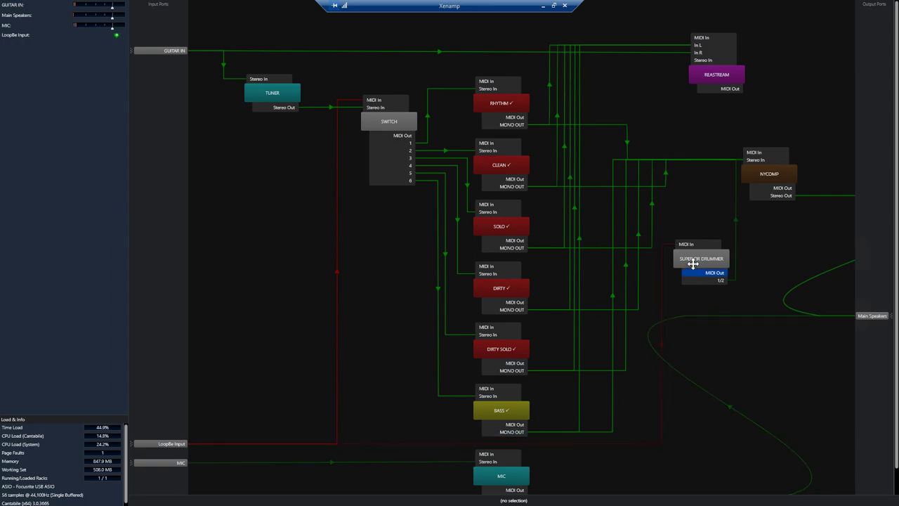
left_click(693, 260)
right_click(700, 258)
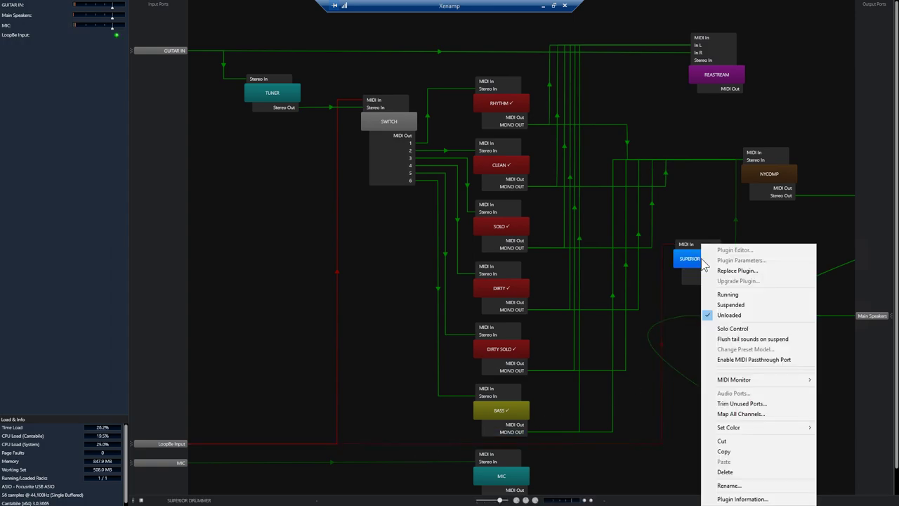
left_click(694, 276)
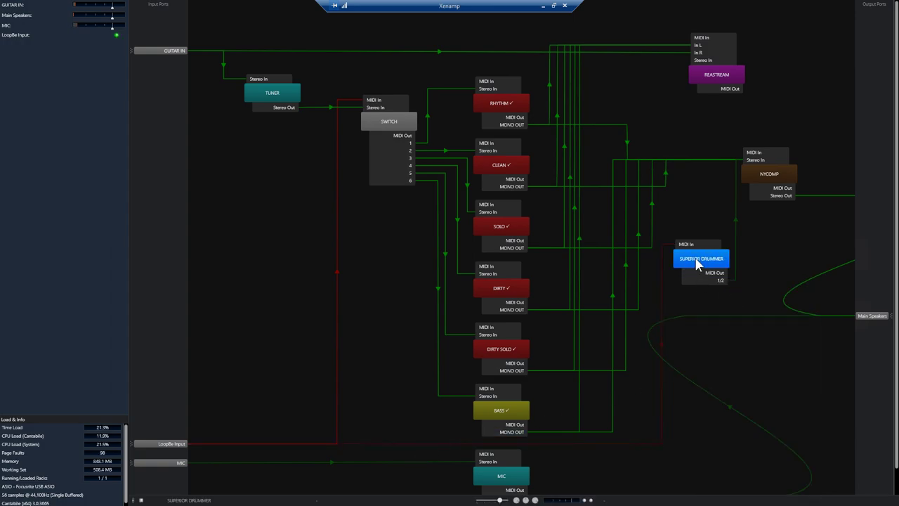
Inspect the SUPERIOR DRUMMER and SWITCH plugin windows in Cantabile, dismissing their splash screens.
double_click(696, 260)
left_click(570, 347)
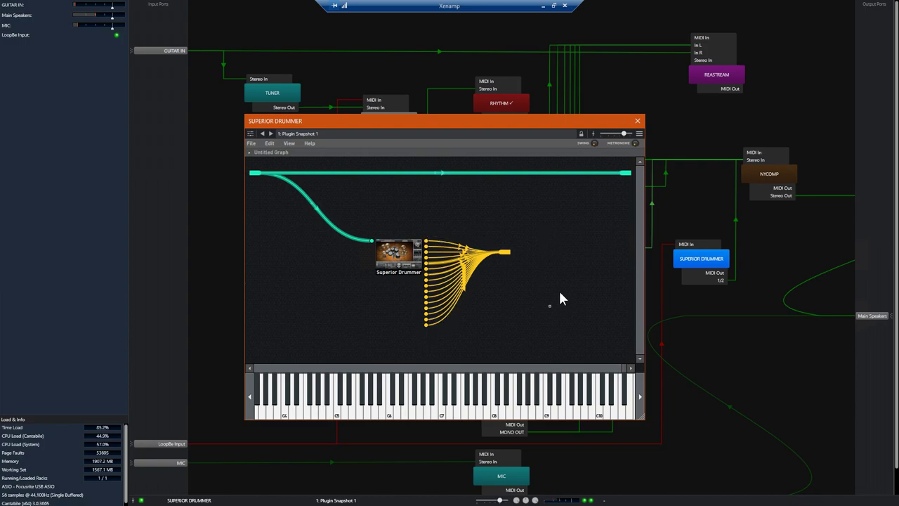
left_click(637, 122)
double_click(387, 120)
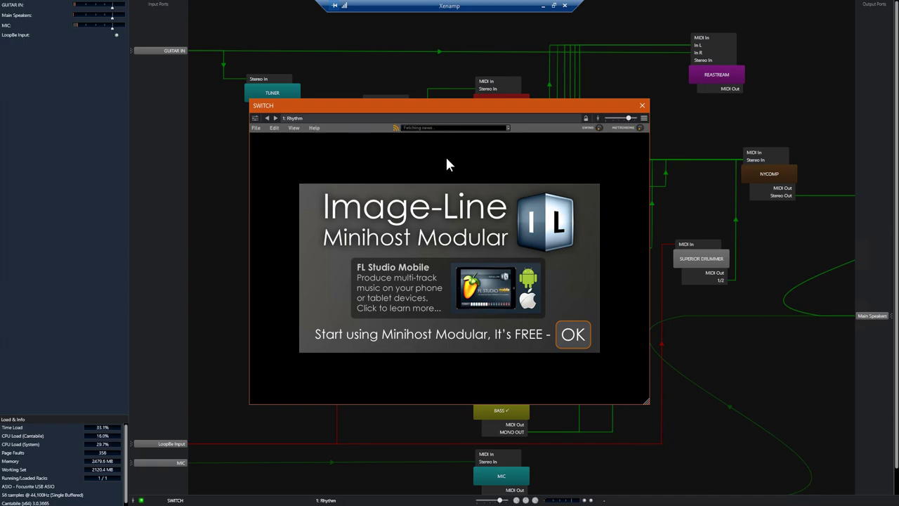
left_click(573, 334)
left_click_drag(489, 113, 468, 134)
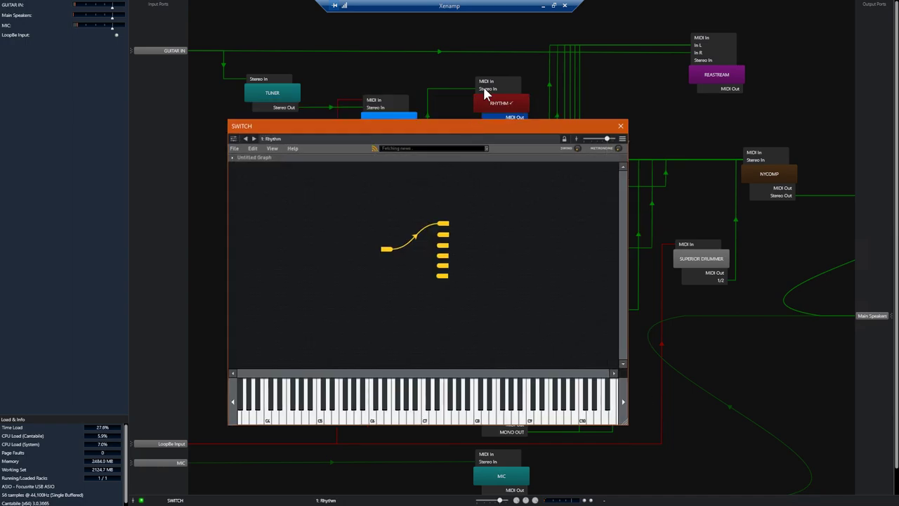
left_click_drag(414, 130, 416, 138)
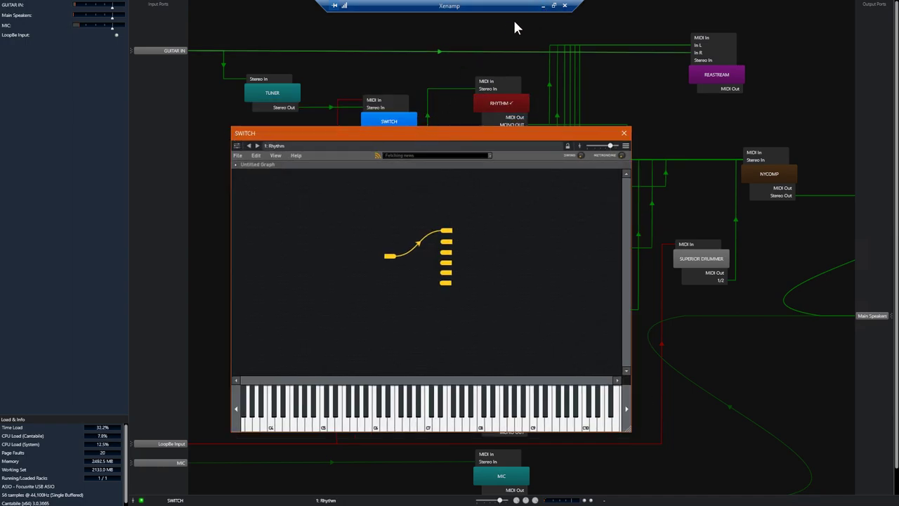
In Studio One, move the drum pattern to bar 5 and paint a new empty part.
left_click(543, 4)
left_click_drag(195, 114, 552, 130)
key("5")
left_click_drag(128, 83, 214, 84)
right_click(153, 168)
Open the empty drum part in the editor and add a Program Change controller lane.
left_click(156, 175)
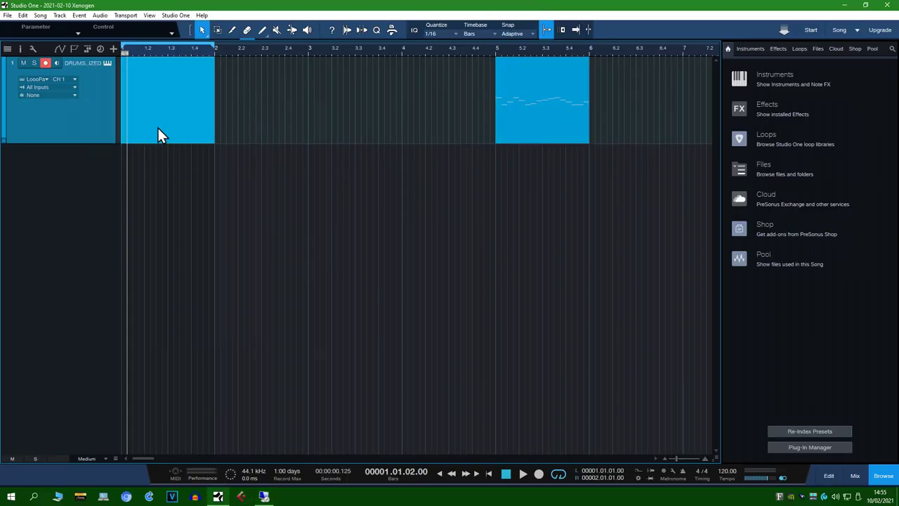
double_click(152, 116)
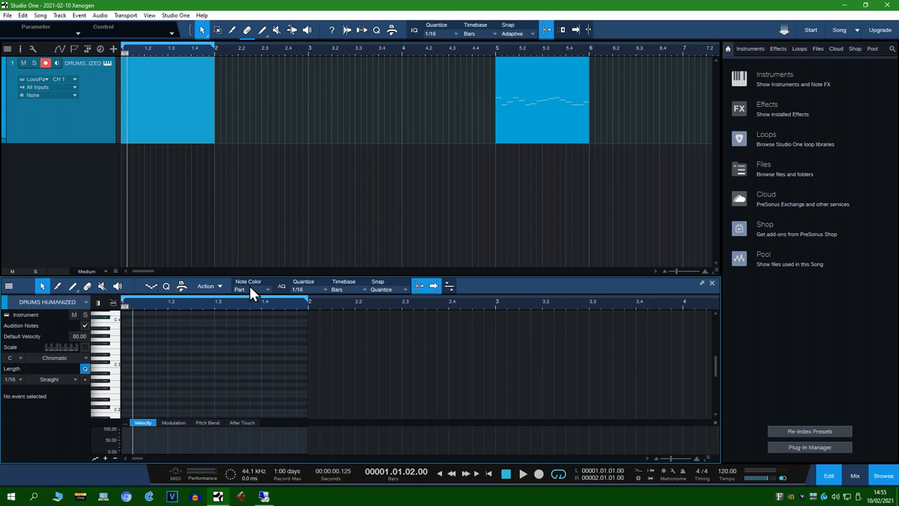
left_click_drag(256, 275, 210, 166)
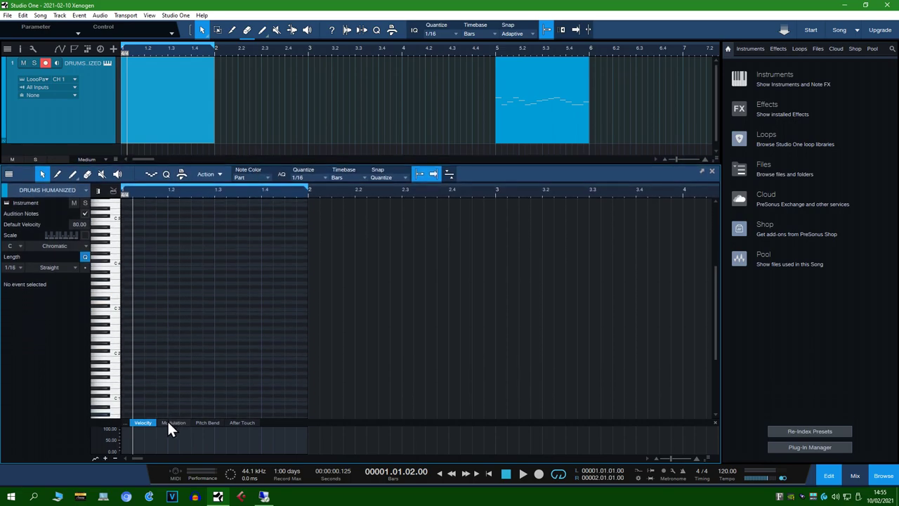
left_click(126, 422)
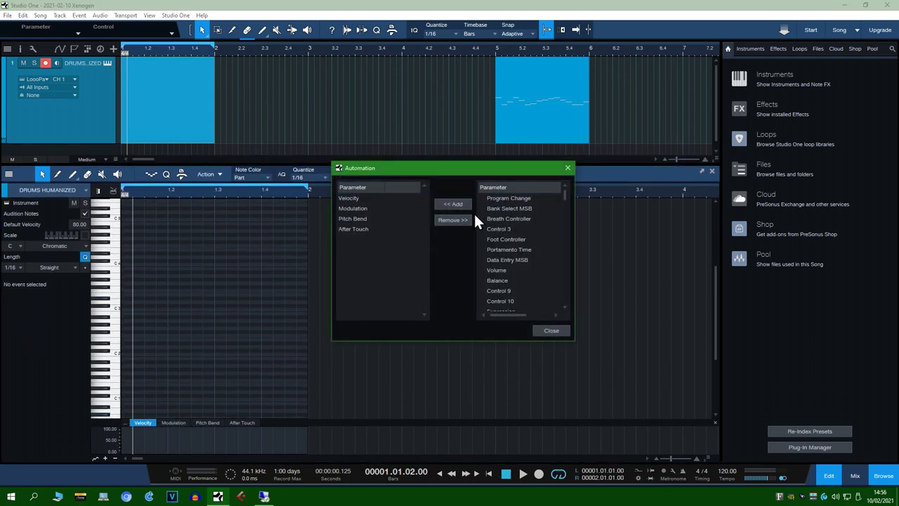
left_click(507, 198)
left_click(453, 204)
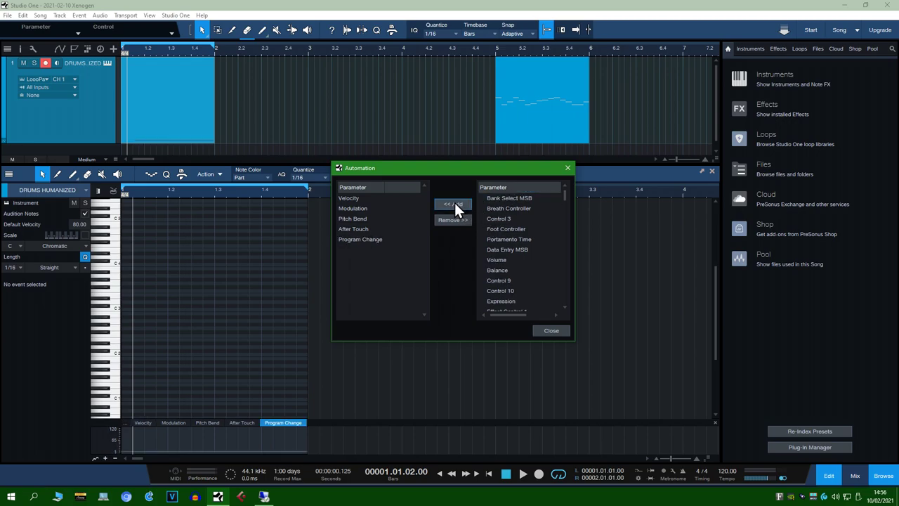
left_click(551, 331)
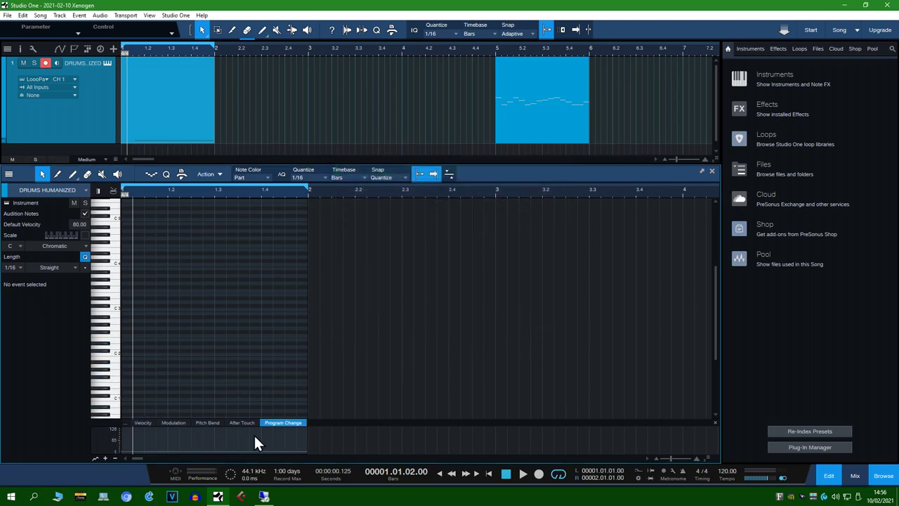
Draw a low then a higher program-change step across bar 1 and play the song.
left_click_drag(134, 457, 157, 455)
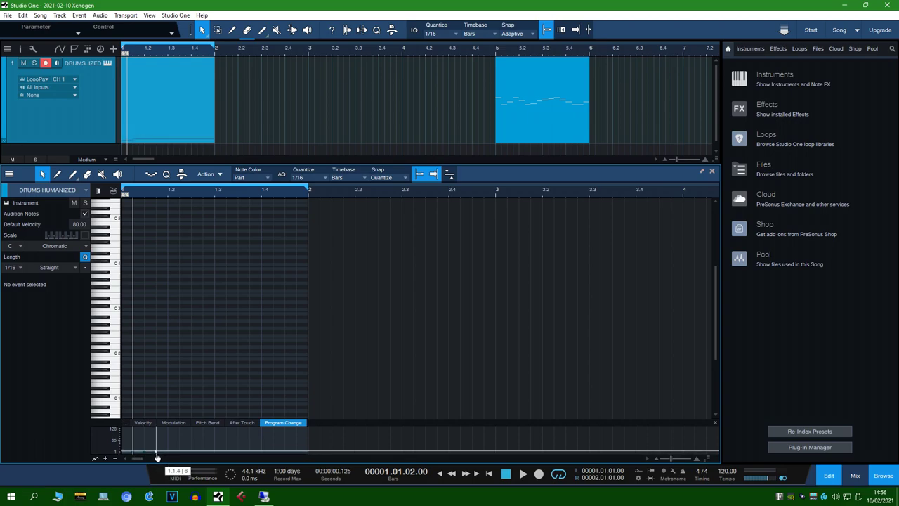
left_click_drag(167, 447, 215, 439)
left_click(519, 474)
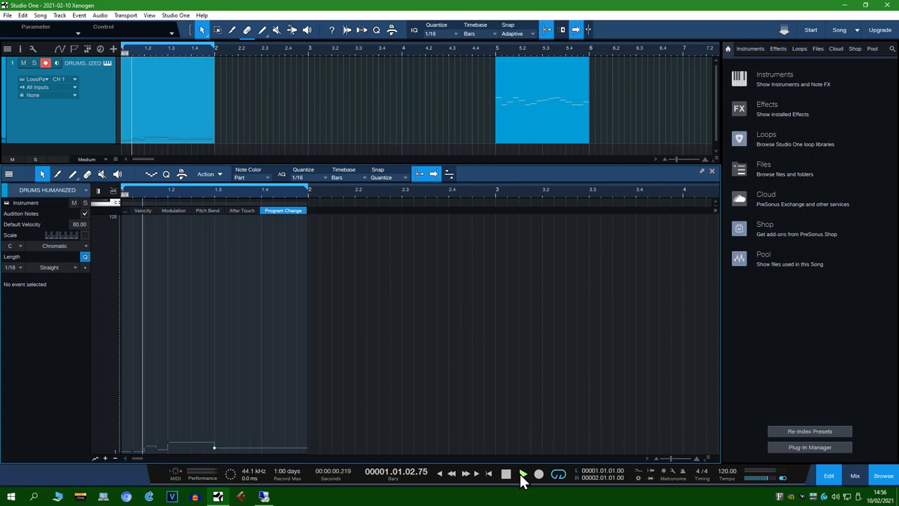
Move Cantabile's SWITCH plugin window left, then open the drum track's MIDI input list in Studio One.
left_click(264, 497)
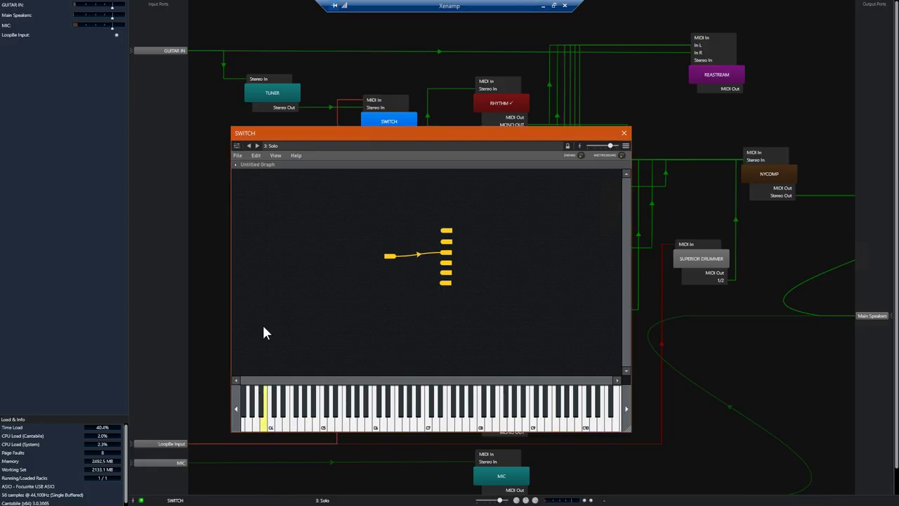
left_click_drag(277, 137, 235, 157)
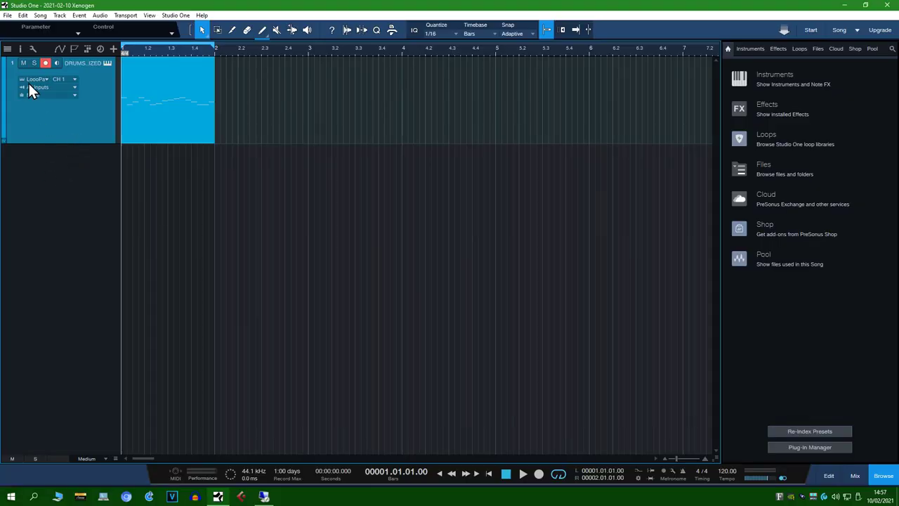
left_click(30, 88)
Set the DRUMS HUMANIZED track's MIDI input to NanoPad 2 instead of MobileKeys 25.
left_click(28, 118)
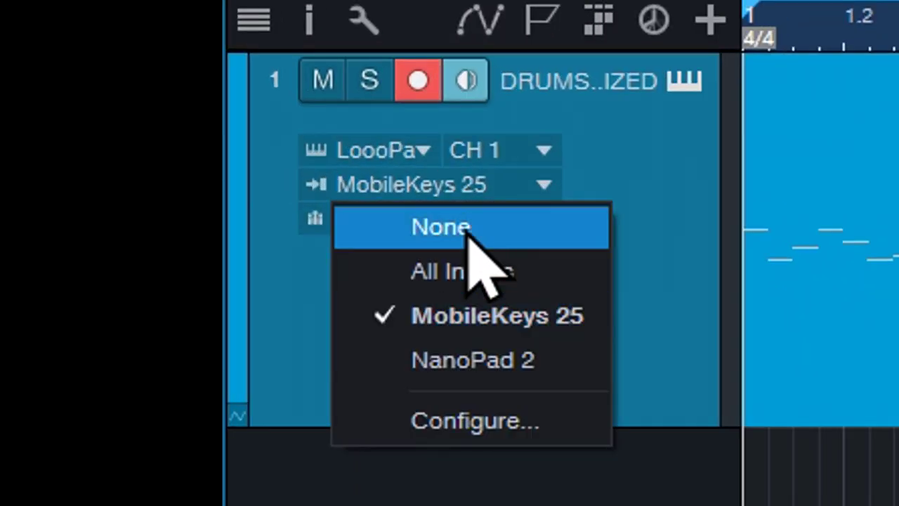
left_click(478, 361)
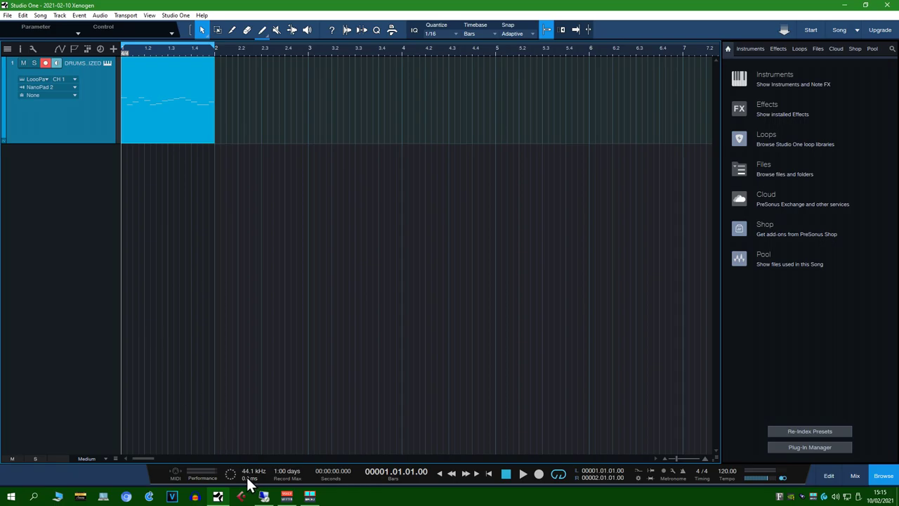
left_click(264, 497)
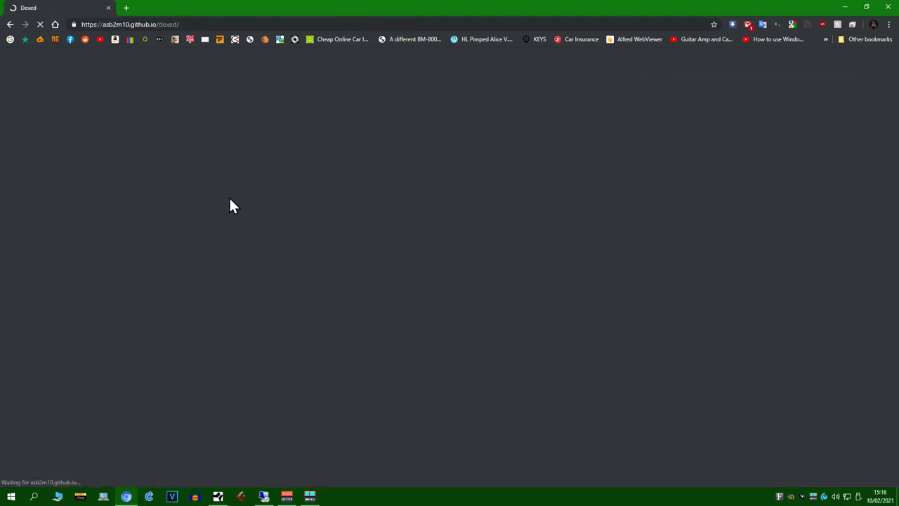
Install the Dexed VST3 plugin, accepting the license and excluding the standalone application.
scroll(271, 253, "down", 3)
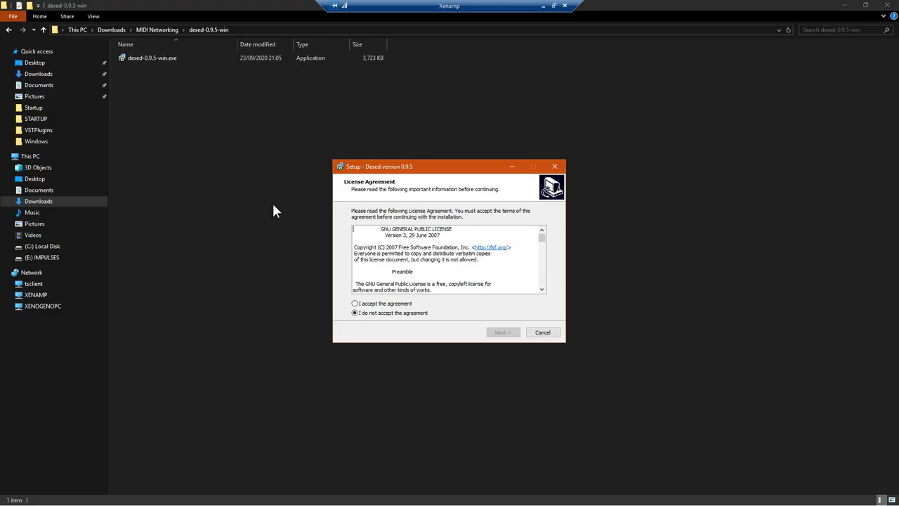
left_click(379, 303)
left_click(502, 332)
left_click(502, 332)
left_click(356, 240)
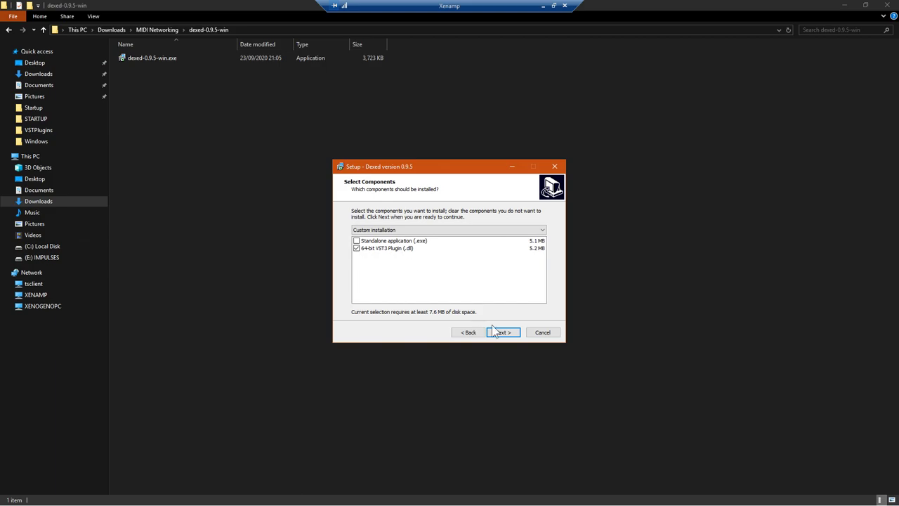
left_click(502, 332)
left_click(502, 332)
left_click(502, 332)
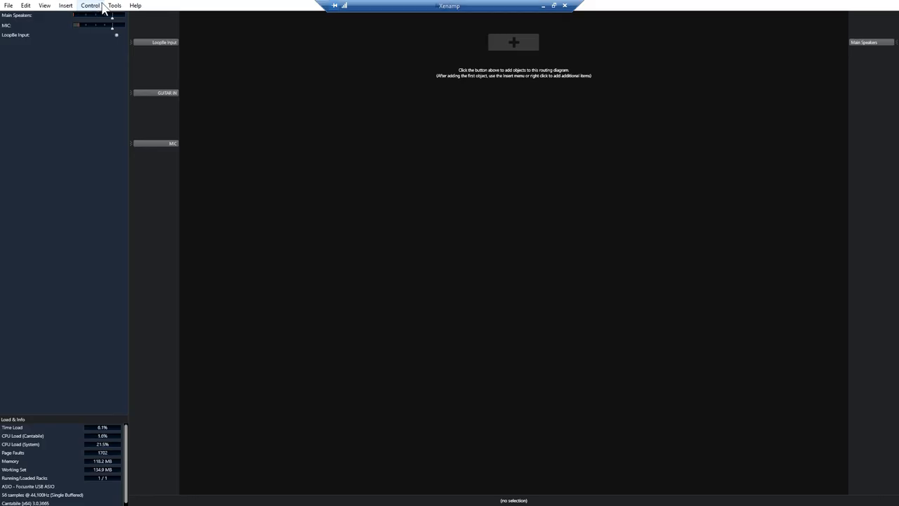
Check the plugin folders, insert a Dexed synth fed by LoopBe Input, and wire its output to Main Speakers.
left_click(92, 8)
left_click(343, 189)
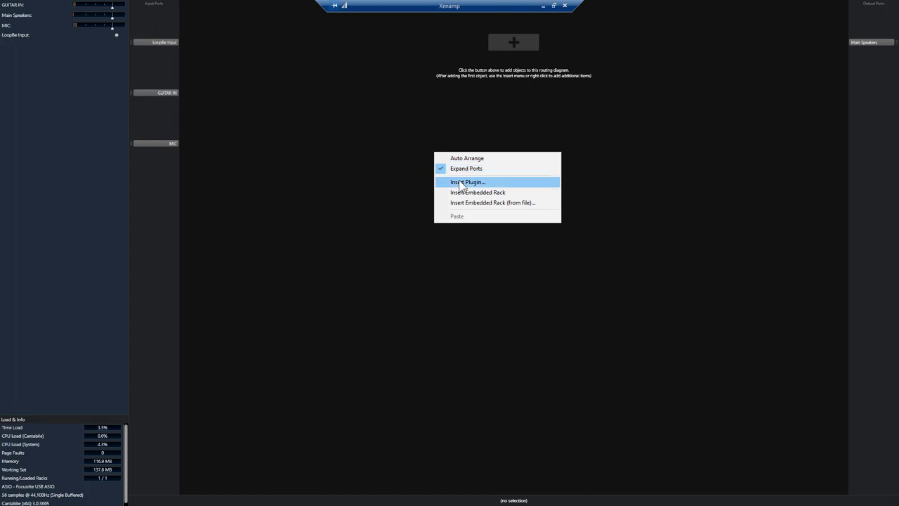
left_click(464, 182)
scroll(417, 266, "down", 5)
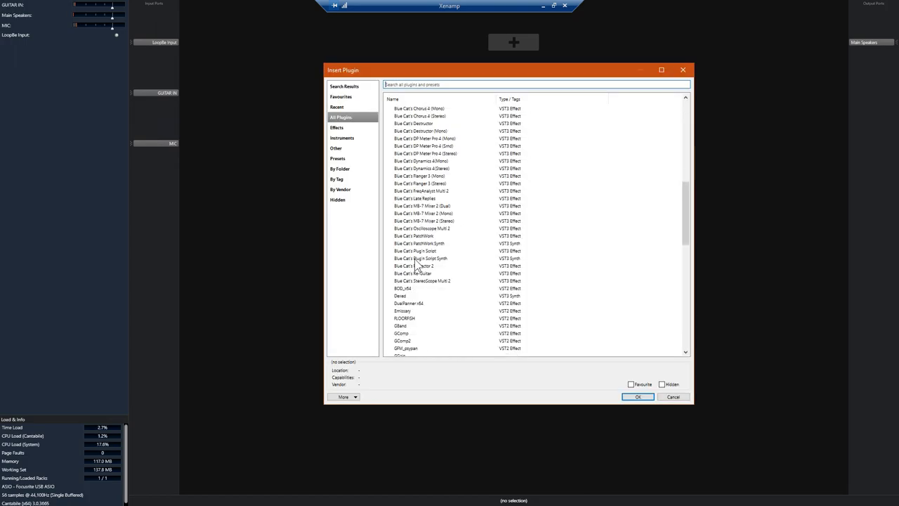
left_click(409, 296)
left_click(637, 397)
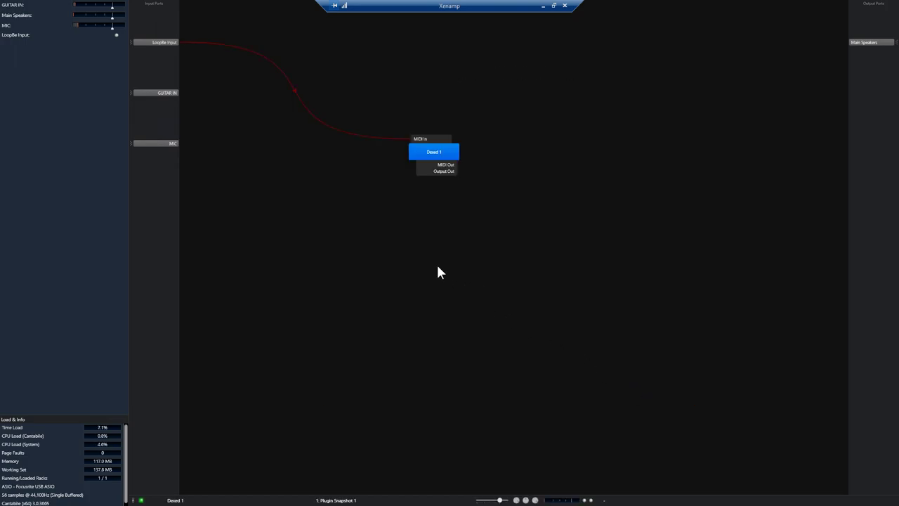
left_click_drag(449, 171, 815, 54)
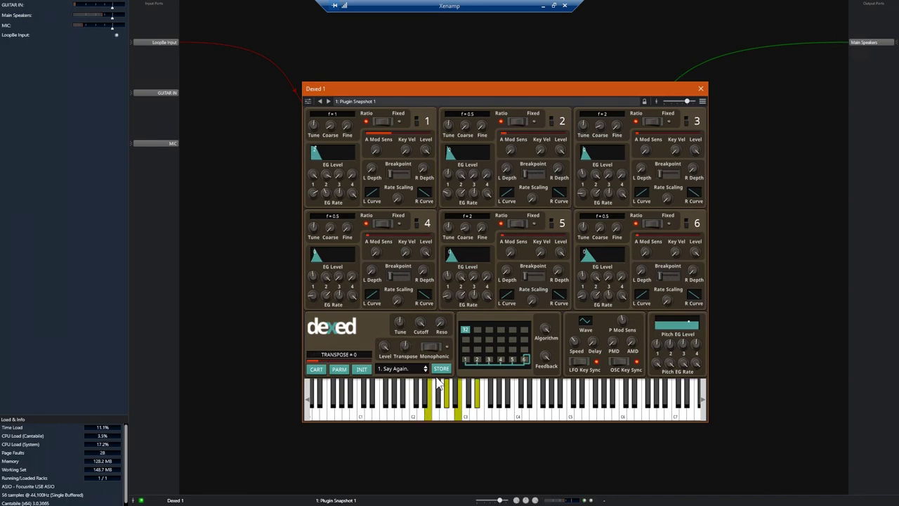
Step Dexed through presets 2. LAURIE and 3. Beatmehrdr to 4. PHAROH.
left_click(425, 371)
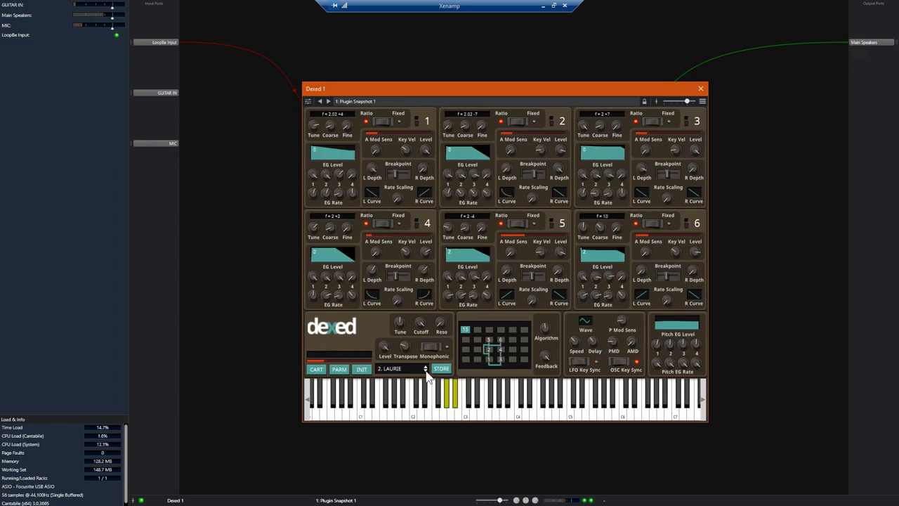
left_click(425, 371)
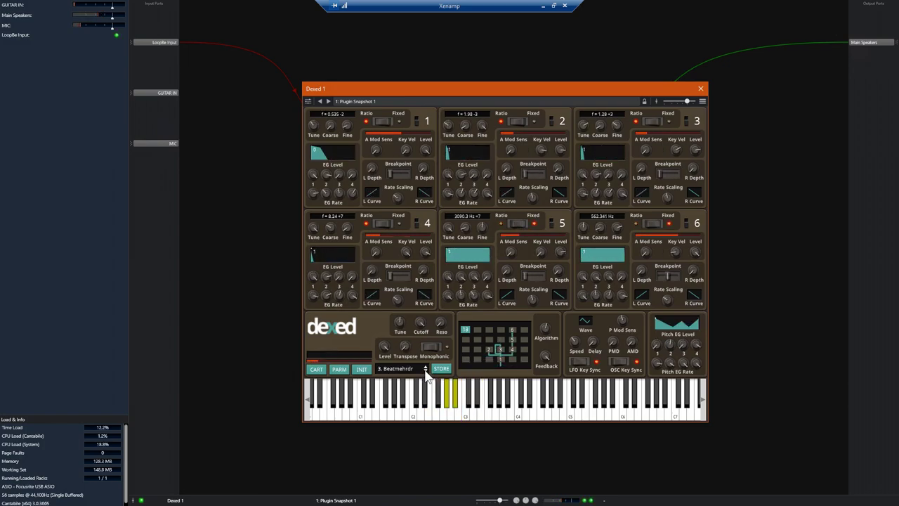
left_click(426, 371)
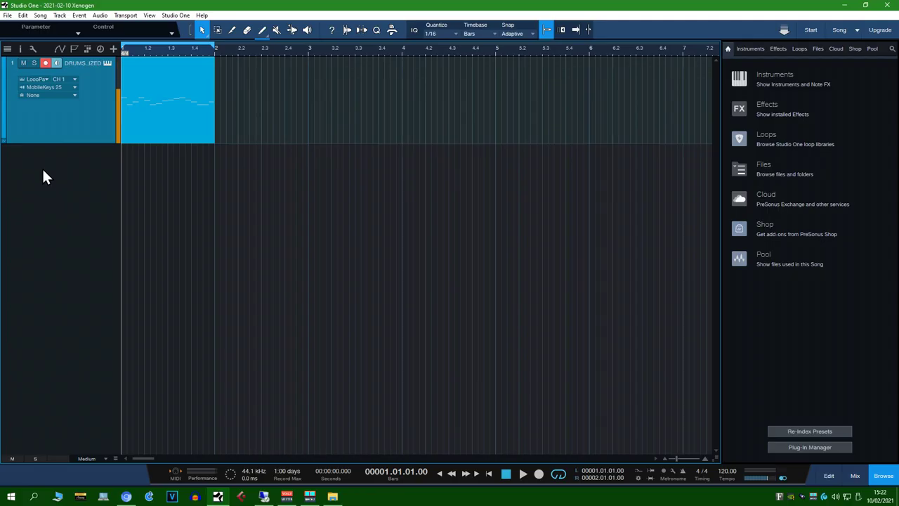
Record a played MIDI part on DRUMS HUMANIZED from bar 2.2.3 through bar 8.
left_click(249, 158)
left_click(539, 470)
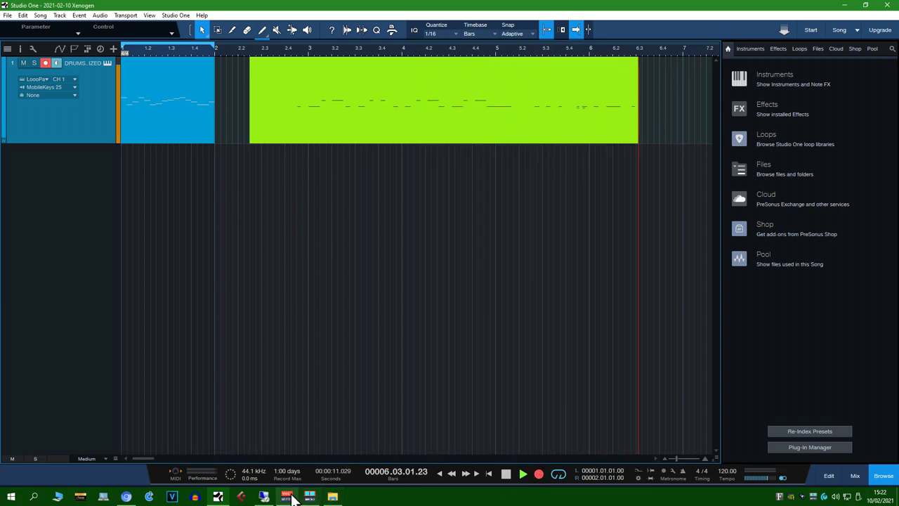
mouse_move(287, 496)
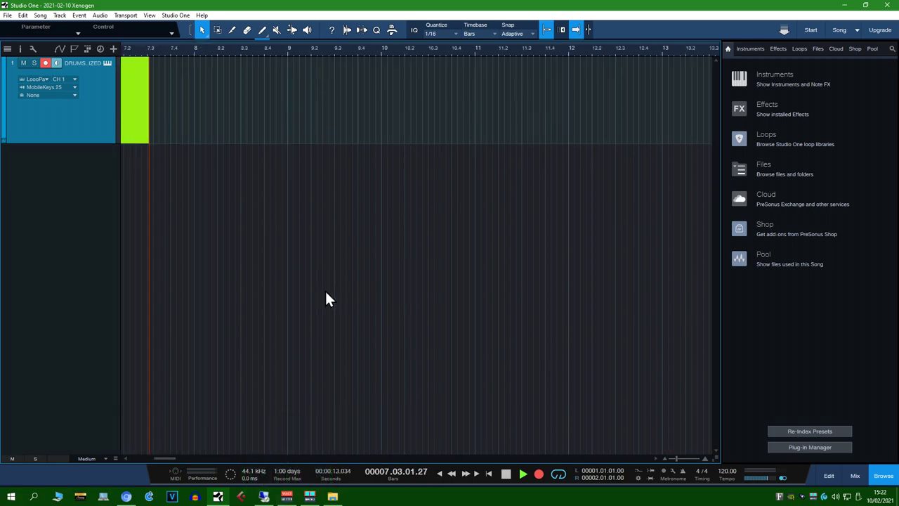
key("space")
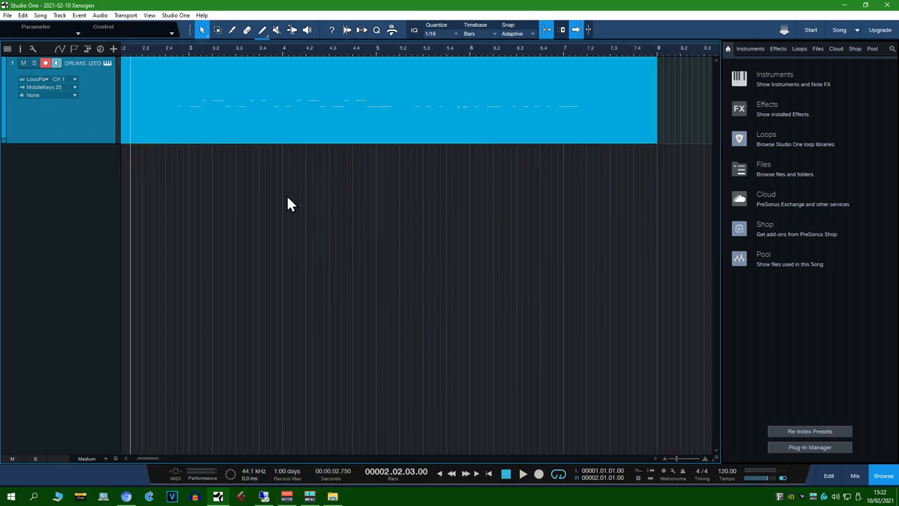
Show the mix console and add a Dexed instrument to the song.
key("Menu")
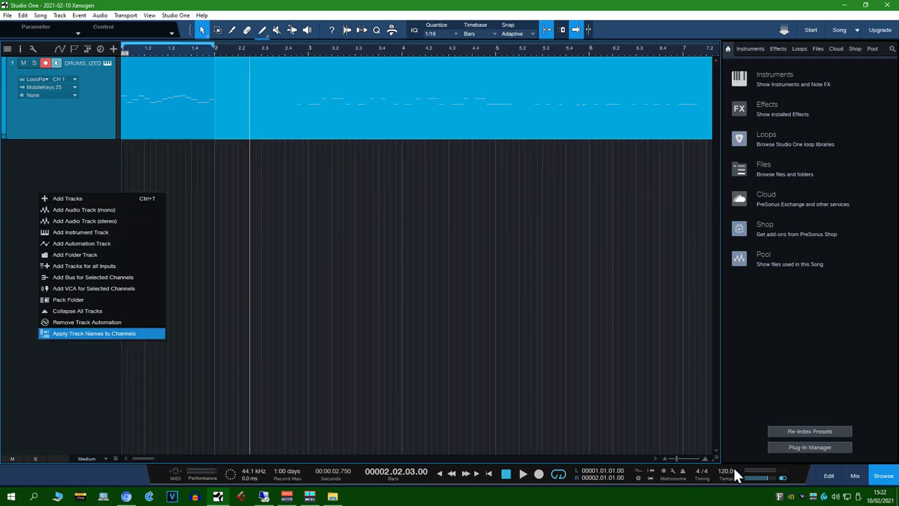
left_click(884, 476)
left_click(883, 475)
left_click(854, 476)
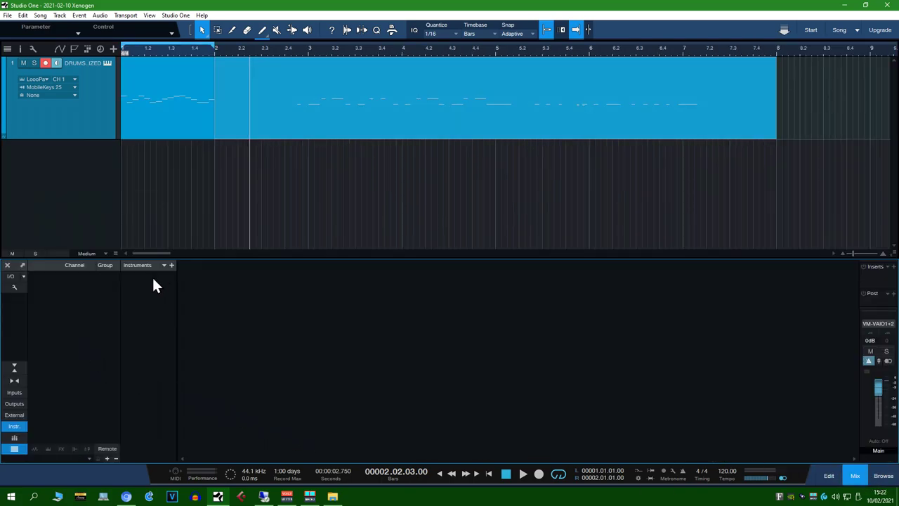
left_click(172, 265)
scroll(203, 330, "down", 1)
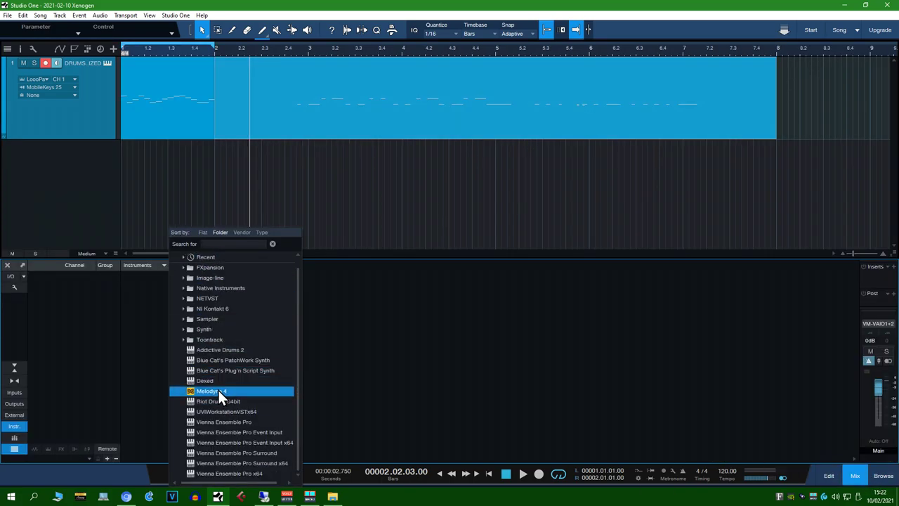
left_click(218, 389)
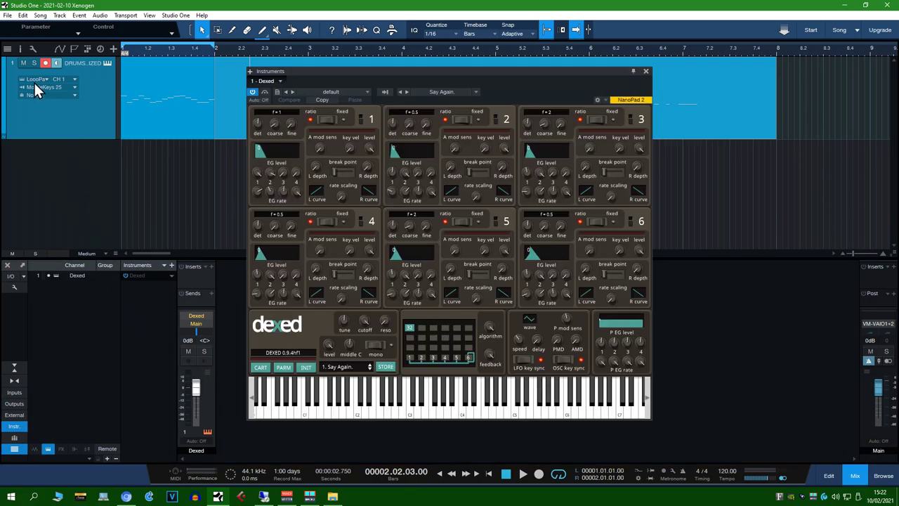
Route the DRUMS HUMANIZED track's output to Dexed, then close and reopen the Dexed editor.
left_click(34, 79)
left_click(65, 98)
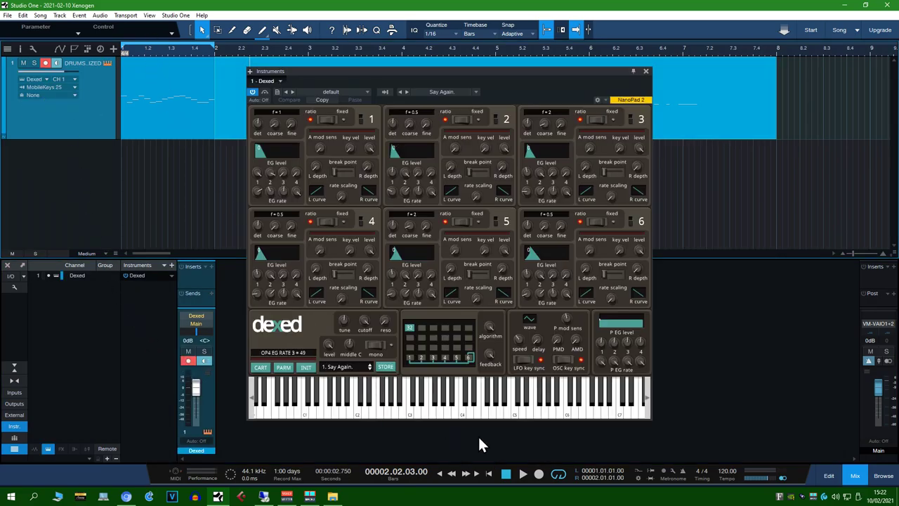
left_click(646, 72)
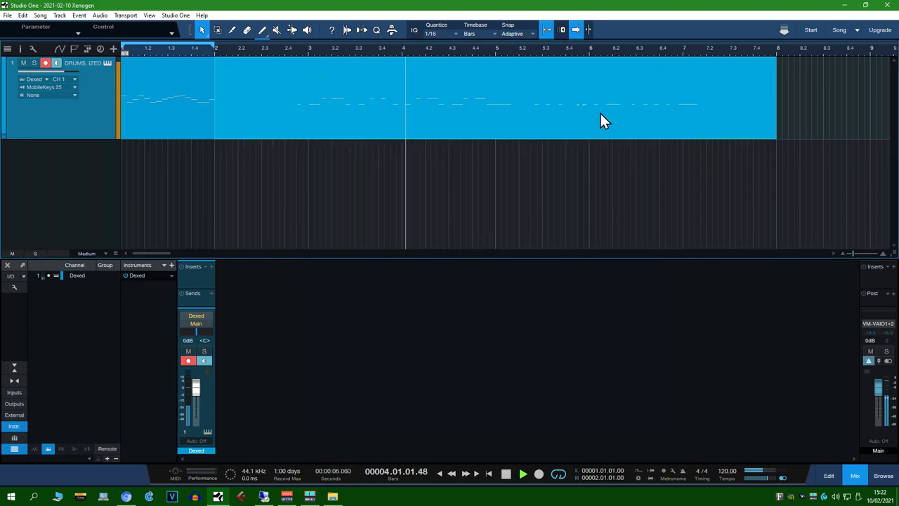
left_click(138, 275)
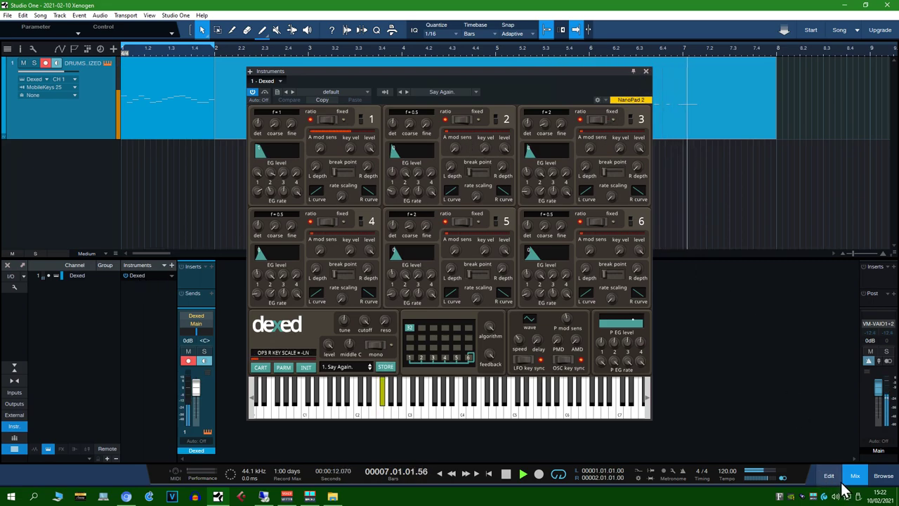
left_click(645, 71)
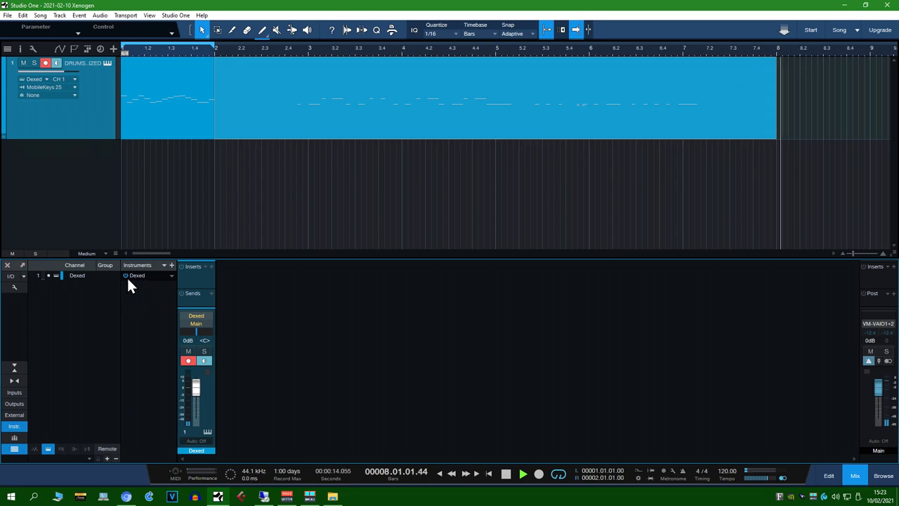